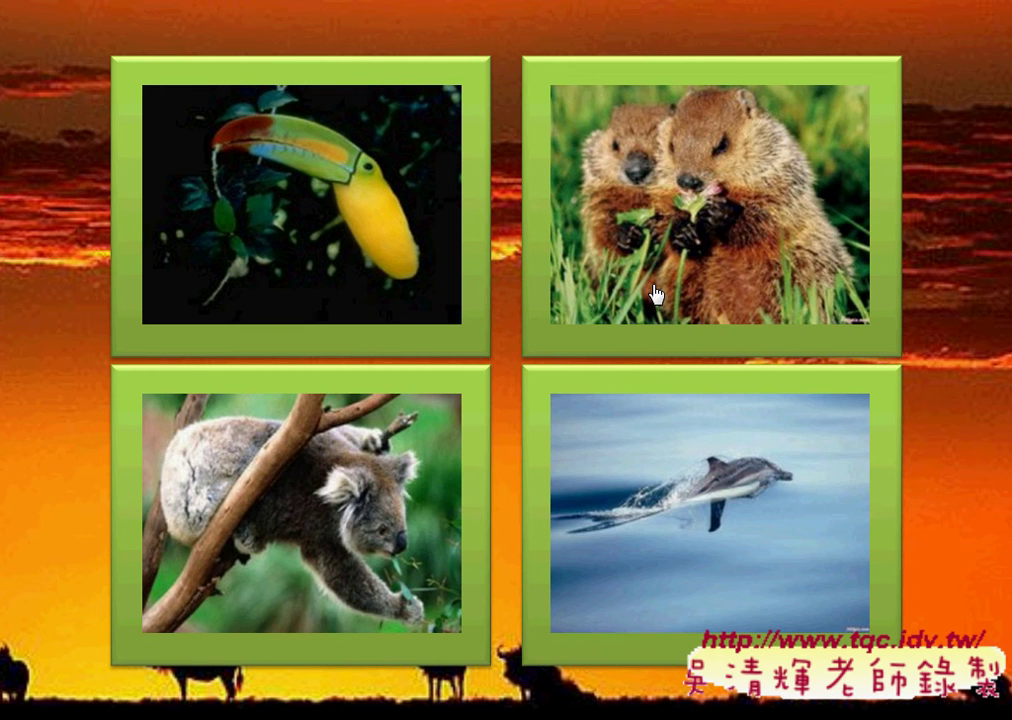
# Step: In the slide show, test the koala and dolphin photo links and return to the four-photo menu each time
pyautogui.click(340, 484)
pyautogui.click(530, 450)
pyautogui.click(692, 462)
pyautogui.click(430, 158)
# Step: Exit the slide show, select slide 3 (犀鳥), and minimize the example presentation
pyautogui.press('Escape')
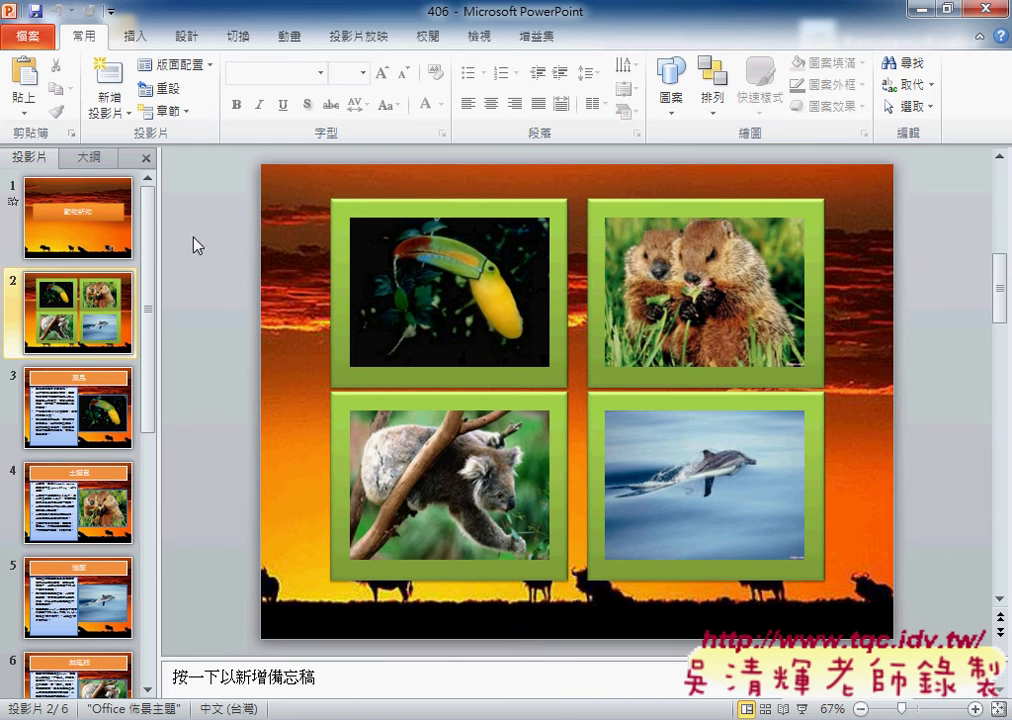
pyautogui.click(105, 443)
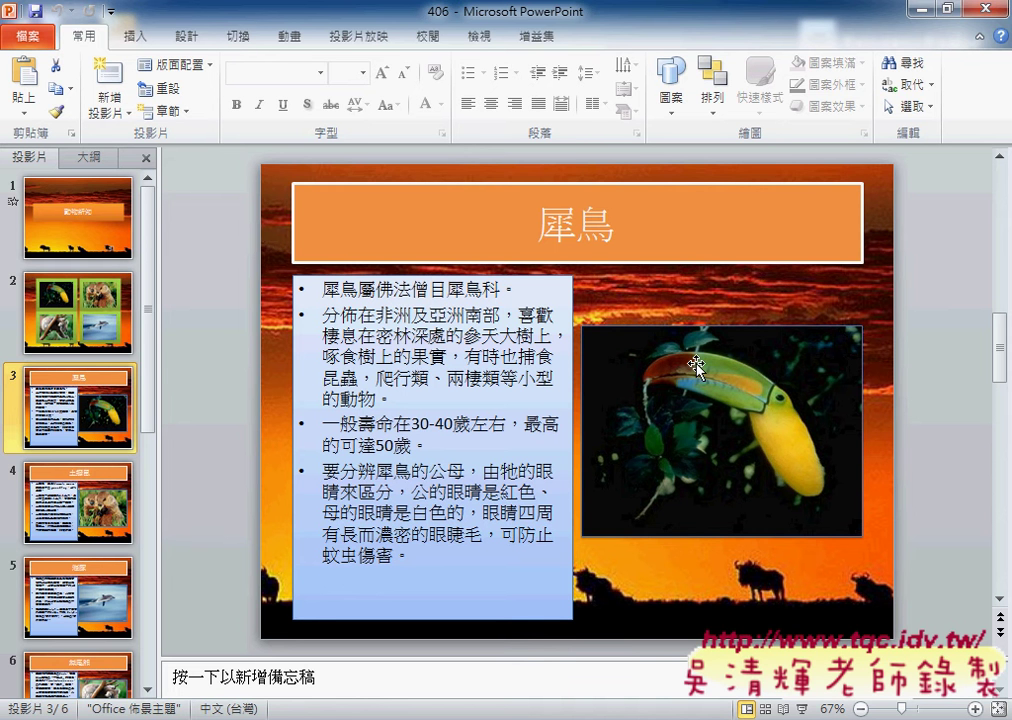
pyautogui.click(918, 12)
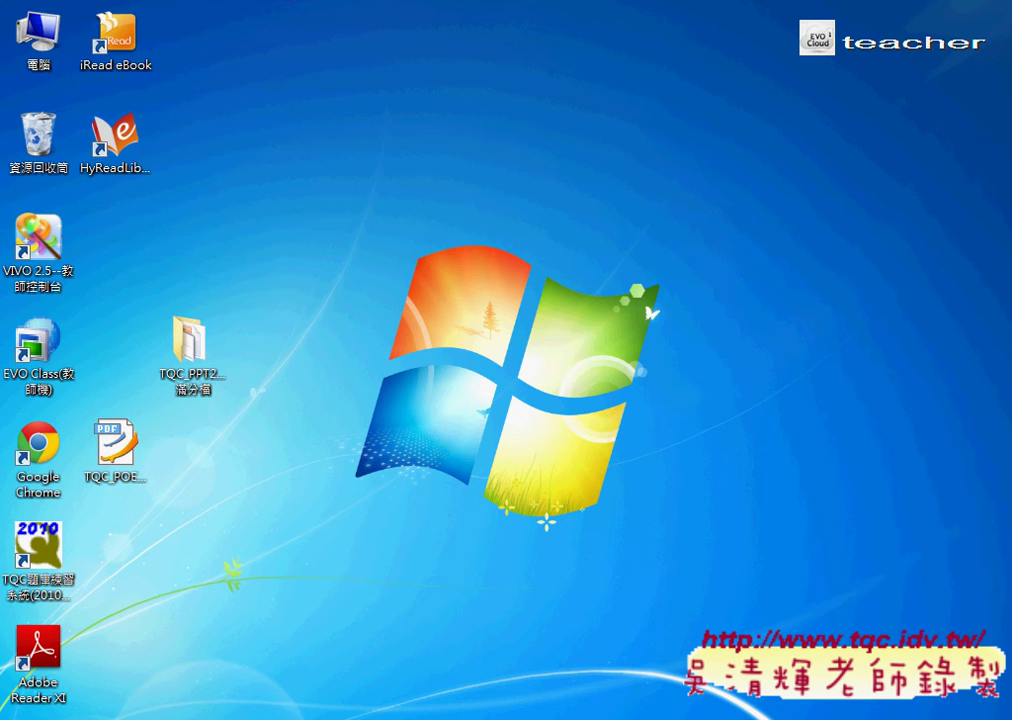
# Step: In PPD04, open slide 1's 背景格式, choose 圖片或材質填滿, and browse for a picture file
pyautogui.hotkey('alt', 'Tab')
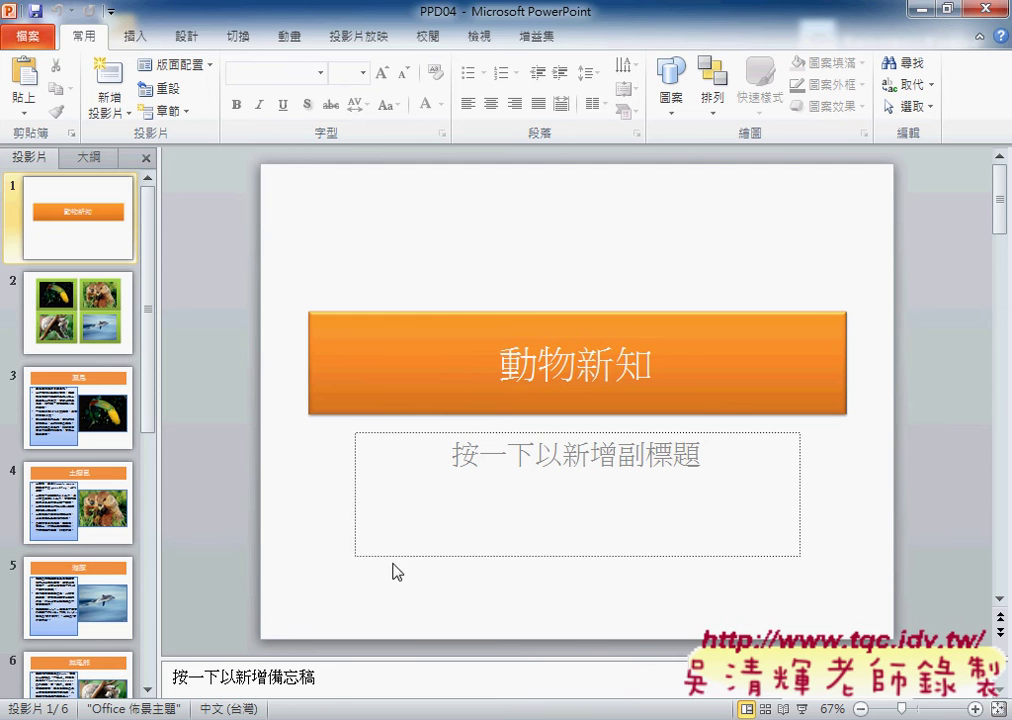
pyautogui.rightClick(341, 197)
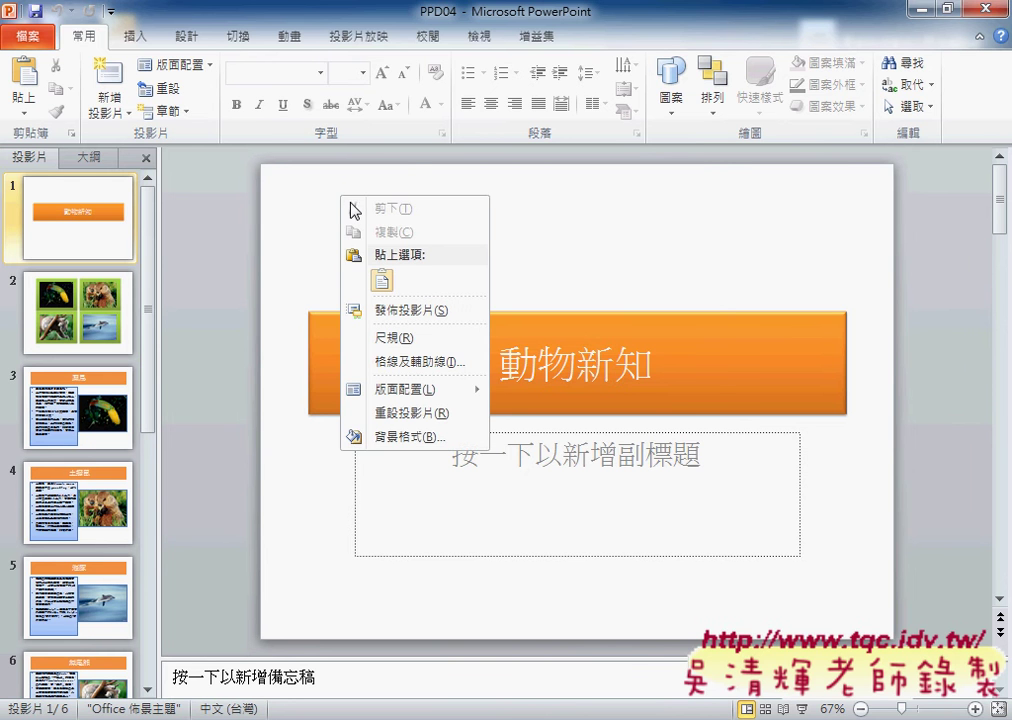
pyautogui.click(406, 437)
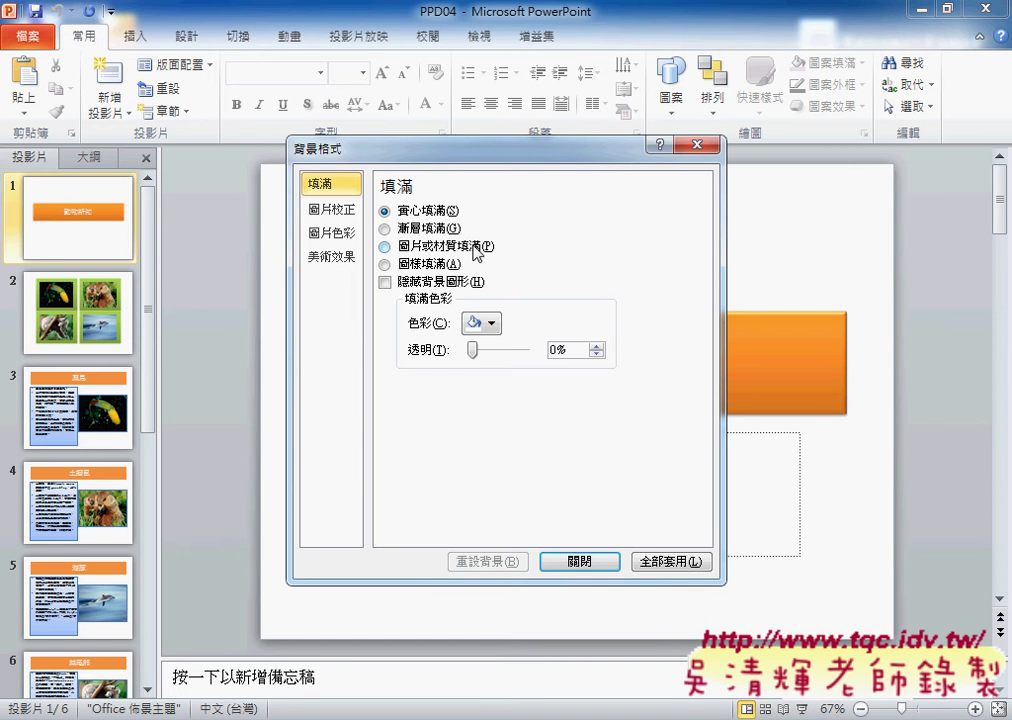
pyautogui.click(472, 250)
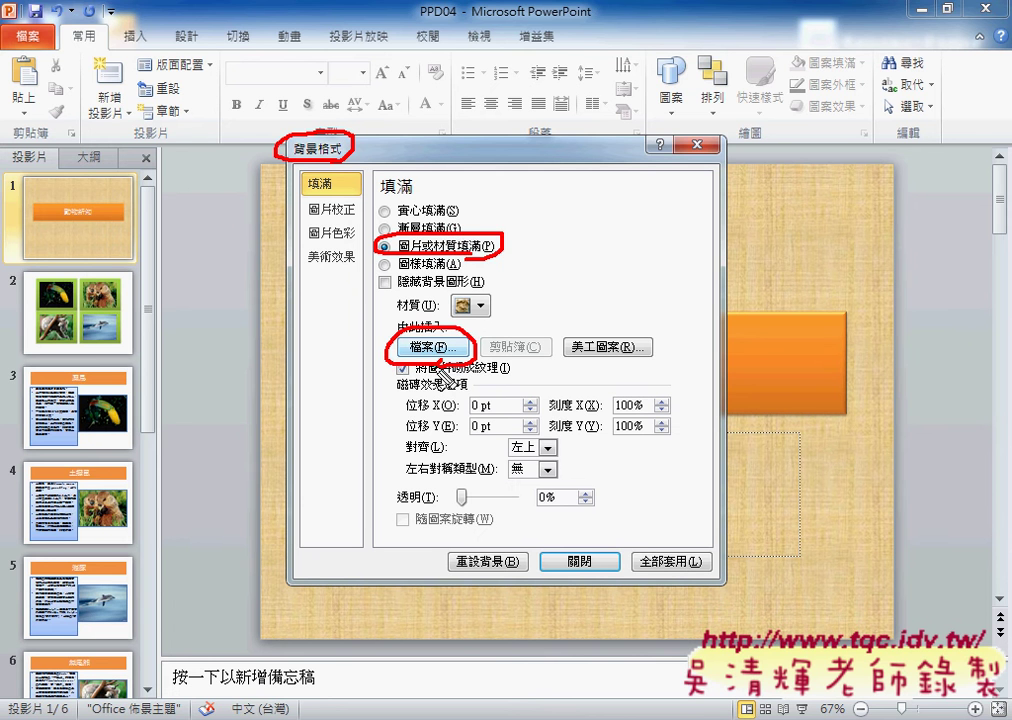
pyautogui.click(440, 347)
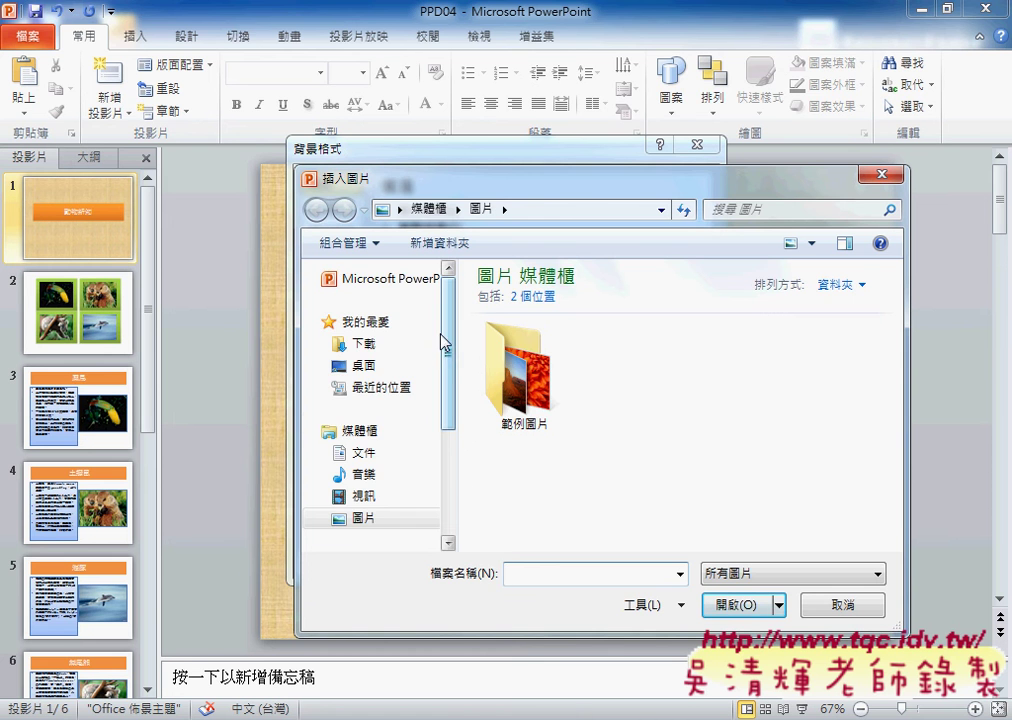
# Step: Insert C:\ANS.csf\PP04\Ppdafrica as the background, apply it to all slides, and close the dialog
pyautogui.moveTo(447, 343); pyautogui.dragTo(450, 440)
pyautogui.click(401, 449)
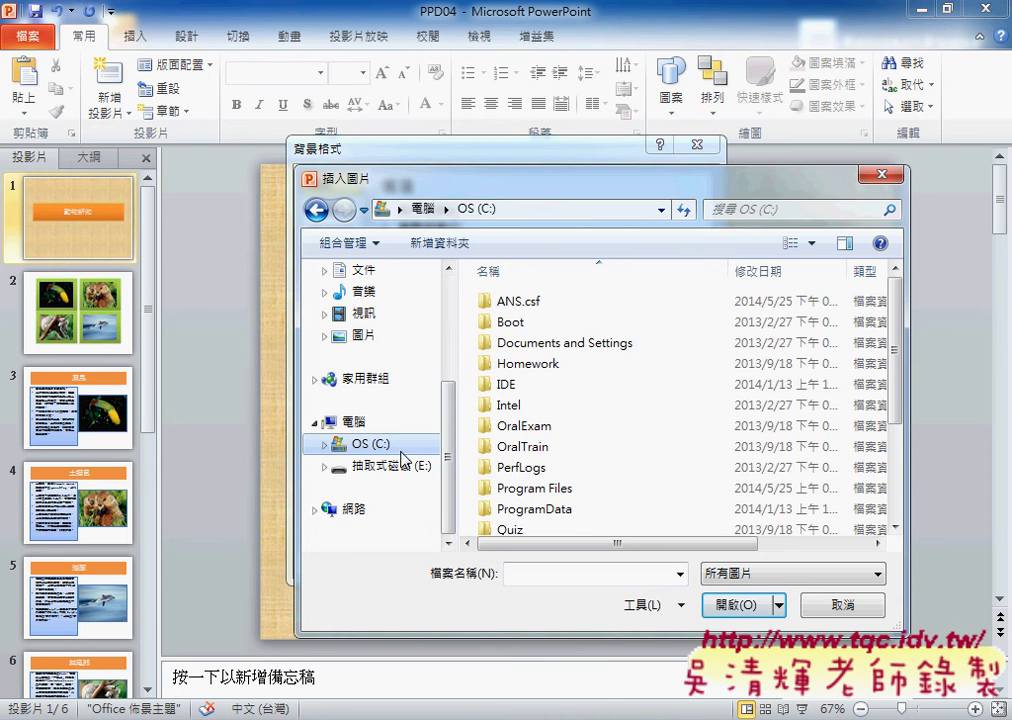
pyautogui.doubleClick(535, 300)
pyautogui.doubleClick(513, 306)
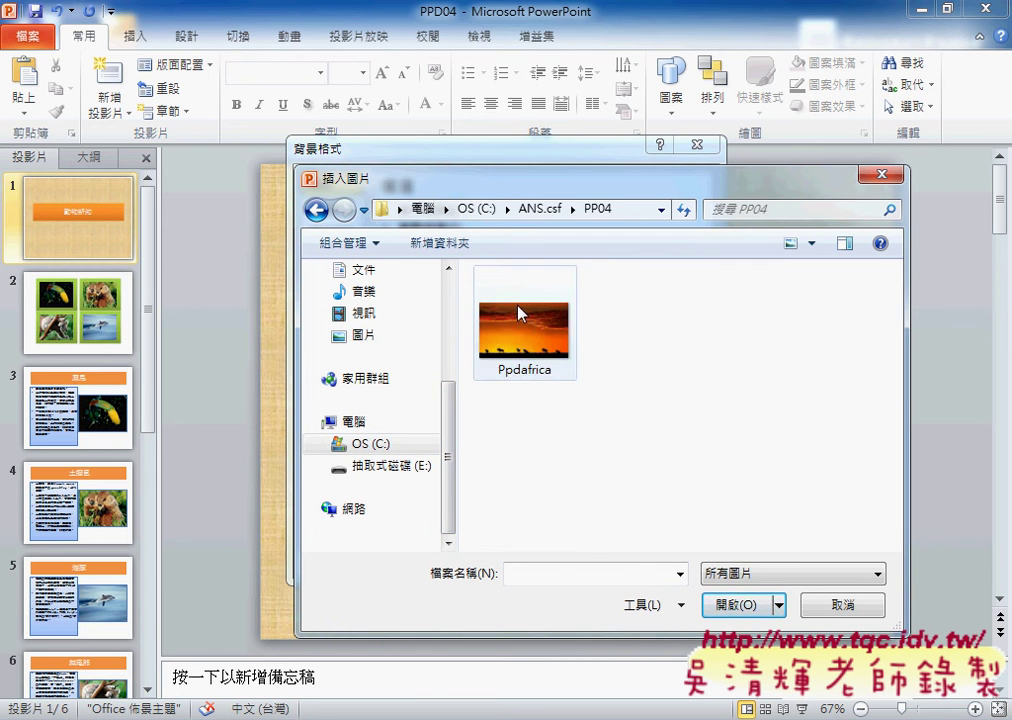
pyautogui.click(522, 340)
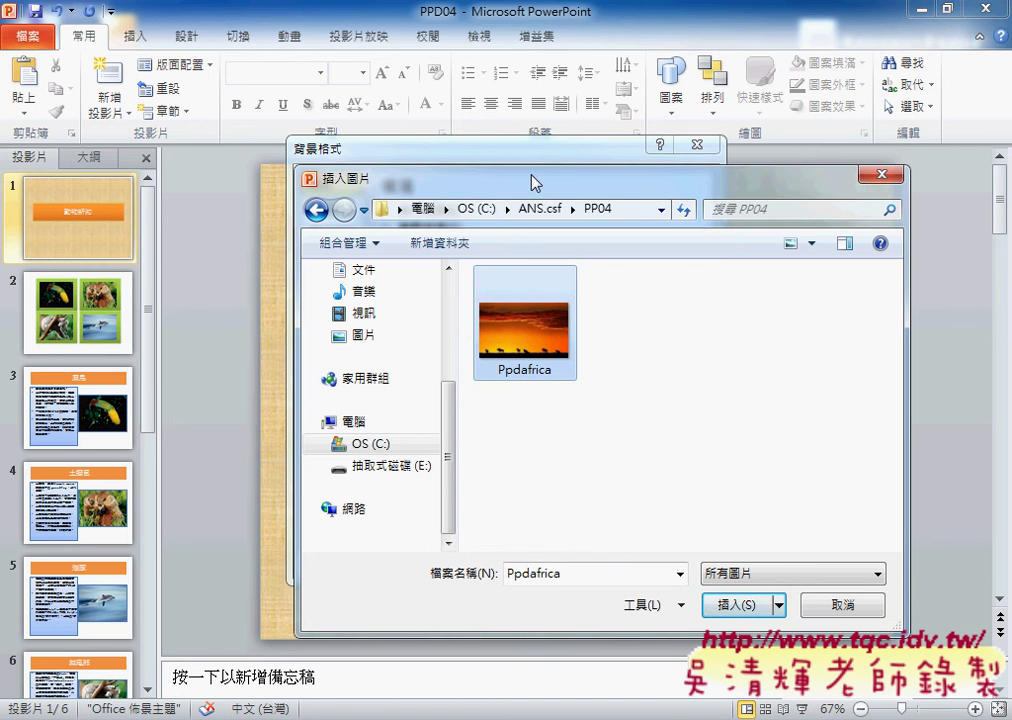
pyautogui.click(735, 607)
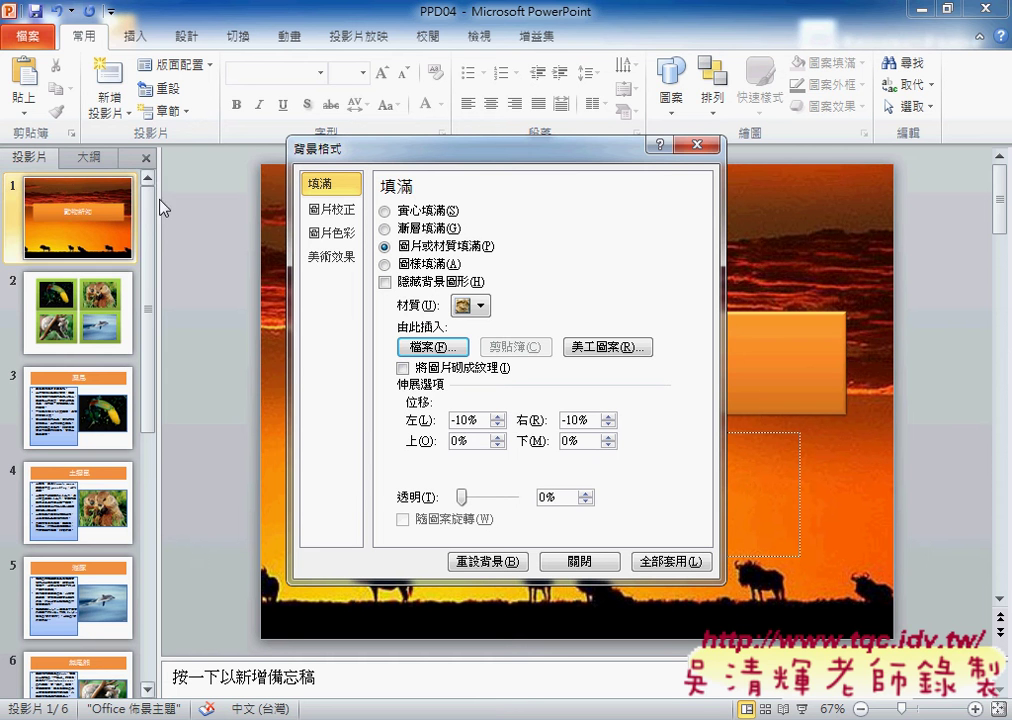
pyautogui.click(684, 563)
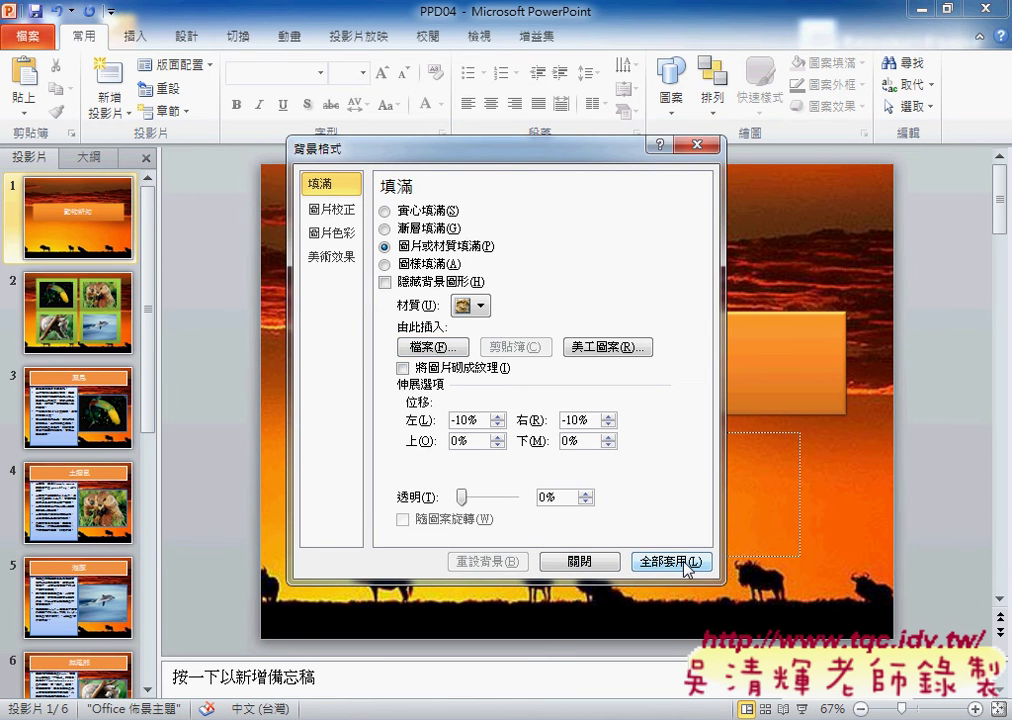
pyautogui.click(573, 565)
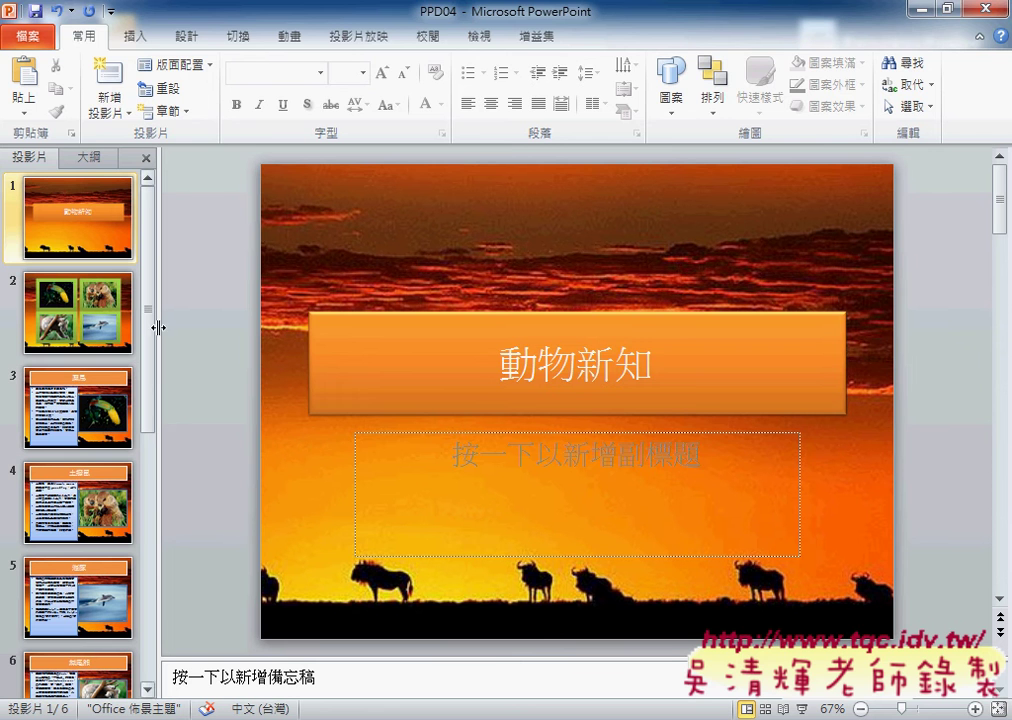
# Step: Insert the Ppdafrica audio file from the PP04 folder onto slide 1
pyautogui.click(133, 36)
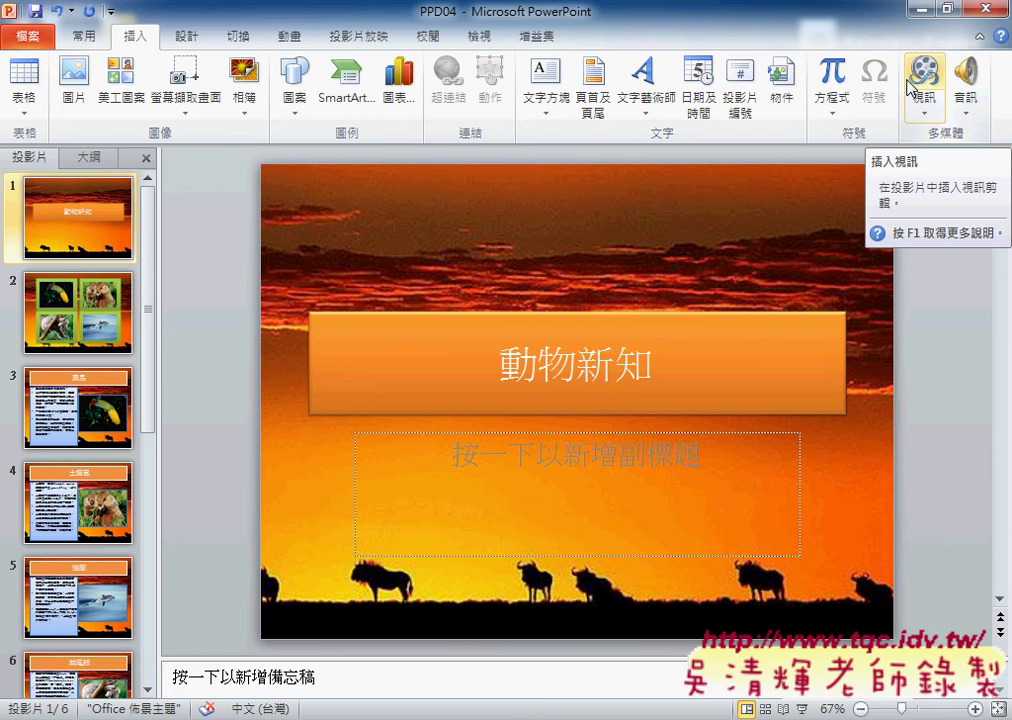
pyautogui.click(968, 86)
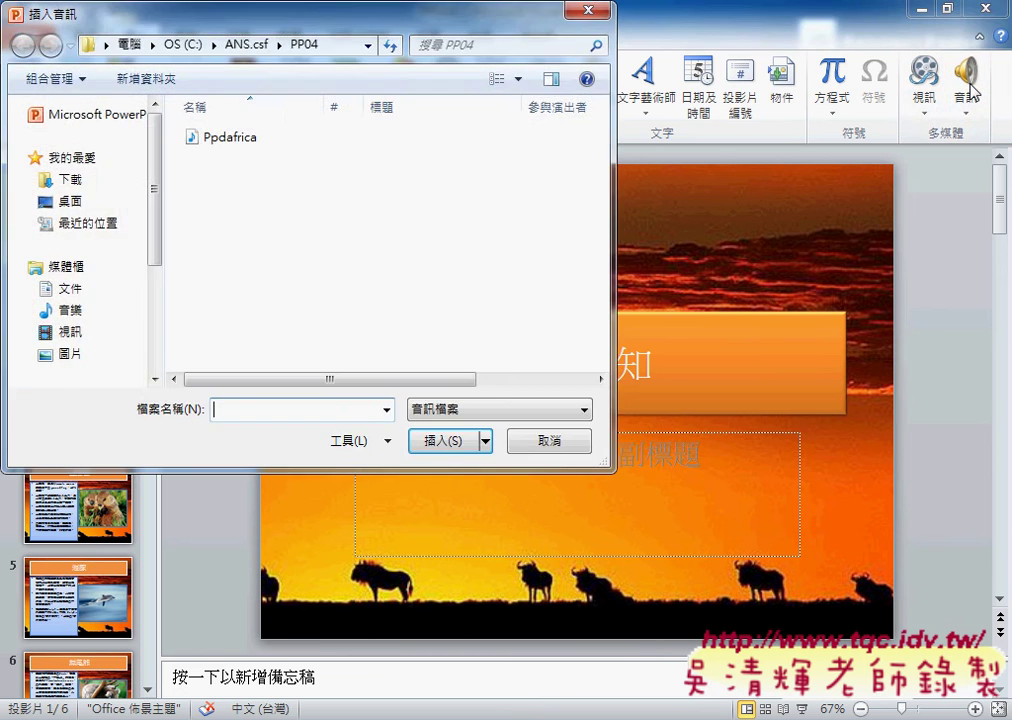
pyautogui.click(250, 138)
pyautogui.click(432, 440)
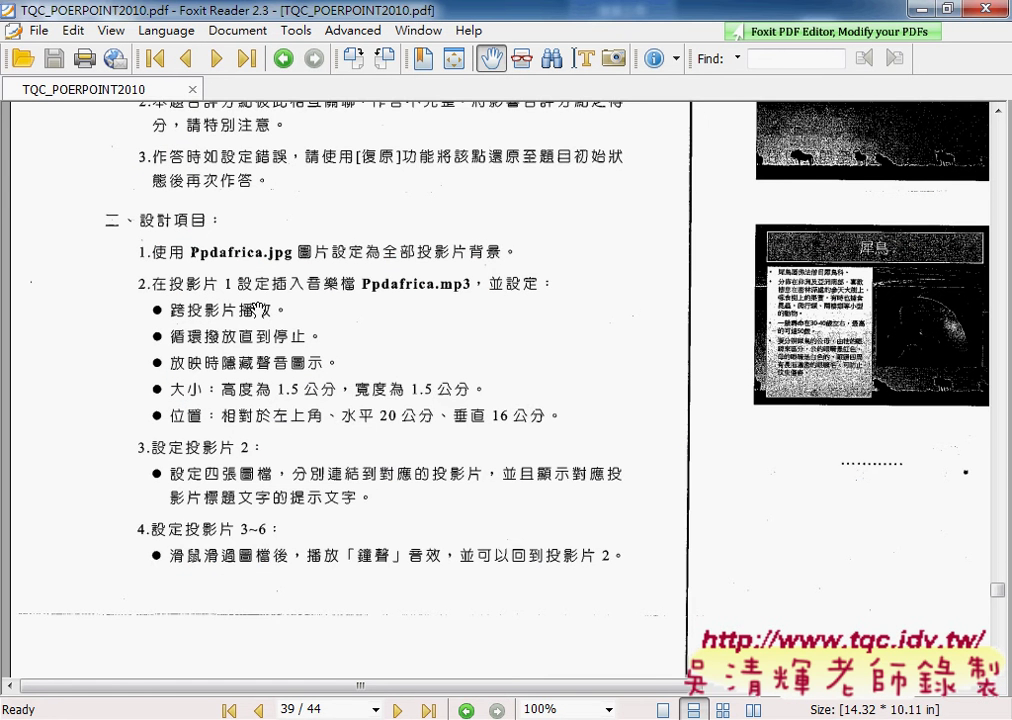
pyautogui.scroll(-1, 210, 260)
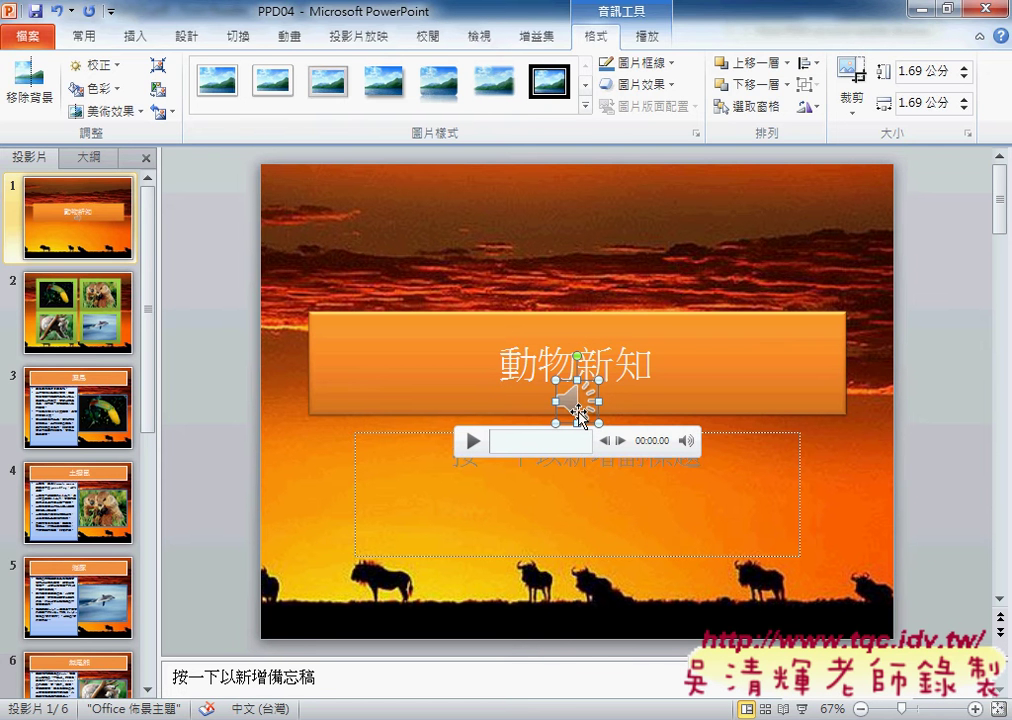
# Step: Set the audio to 跨投影片播放, check 放映時隱藏, and check 循環播放，直到停止
pyautogui.click(647, 37)
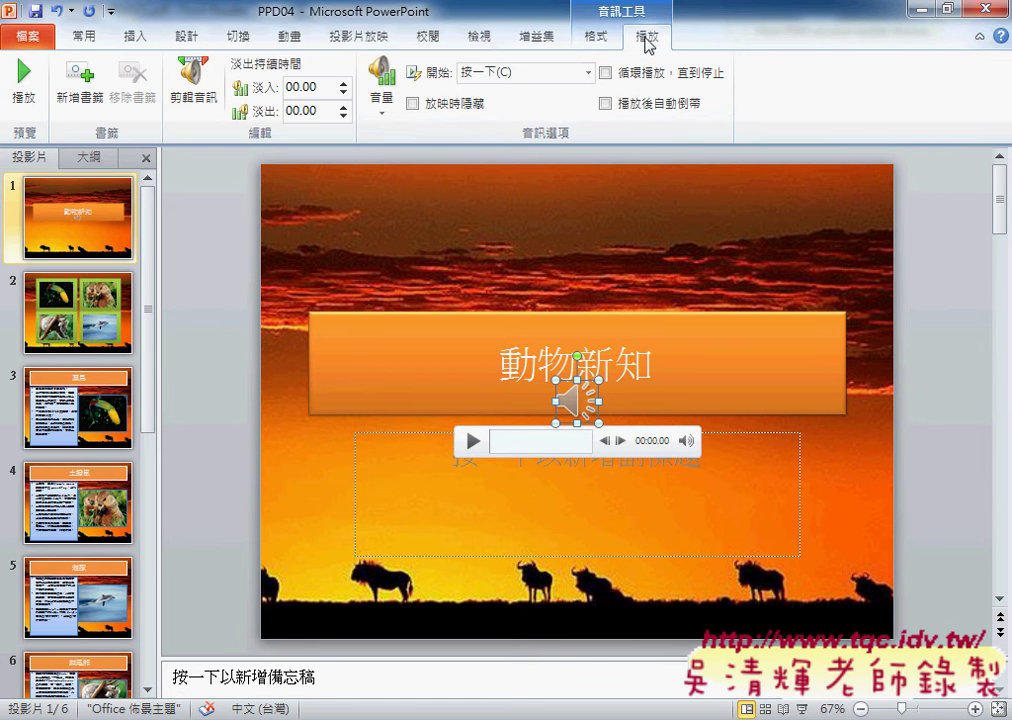
pyautogui.click(588, 73)
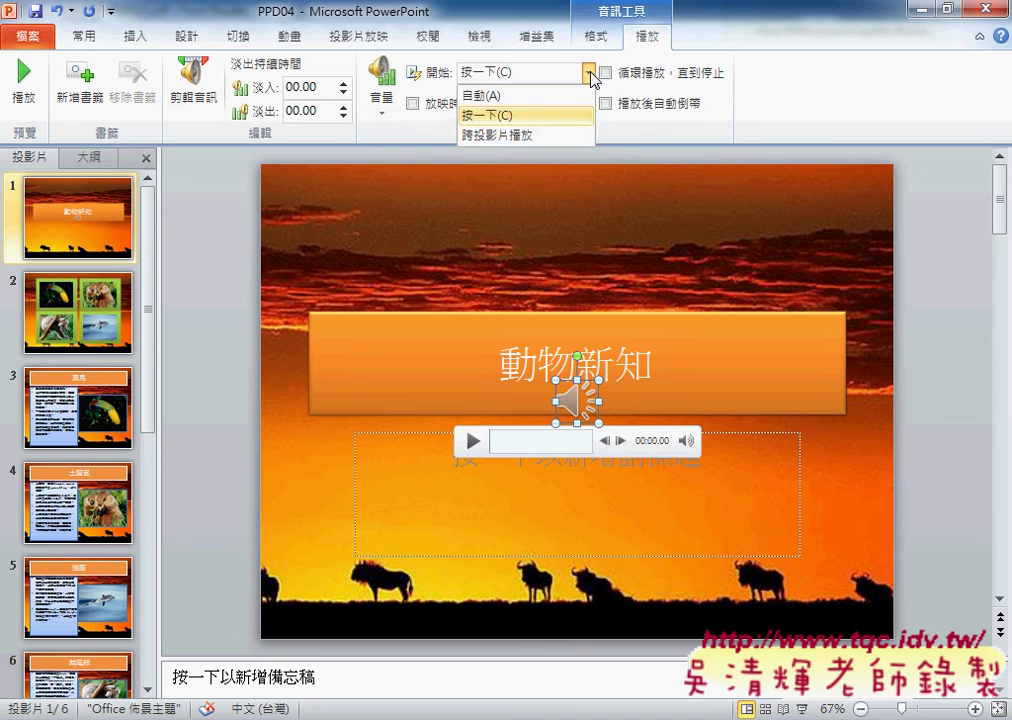
pyautogui.click(501, 138)
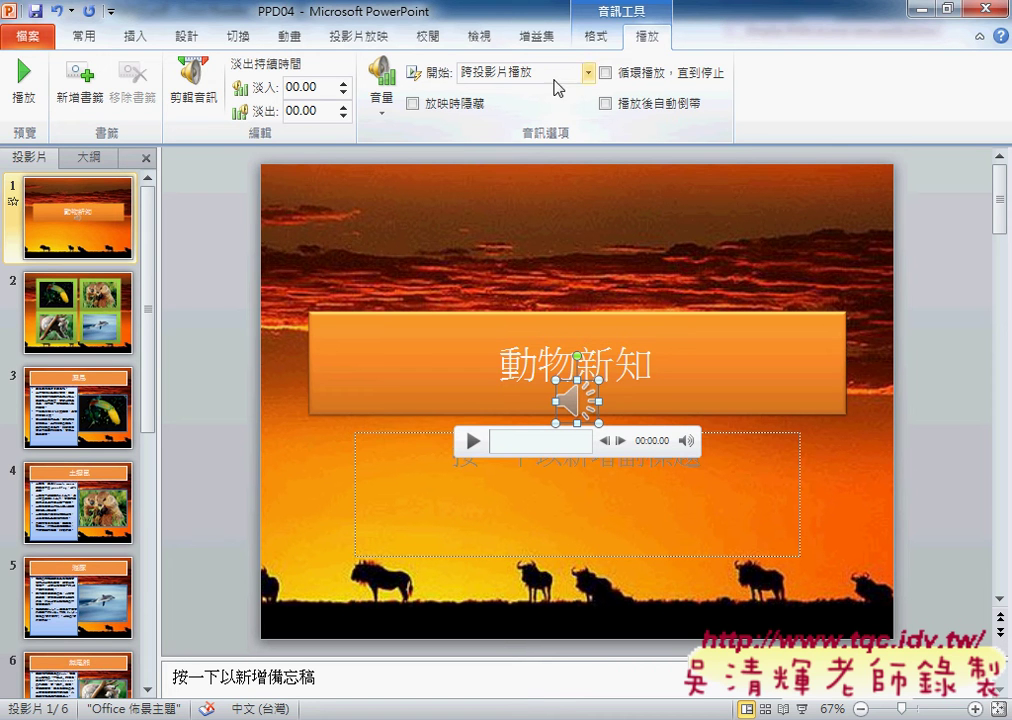
pyautogui.click(464, 107)
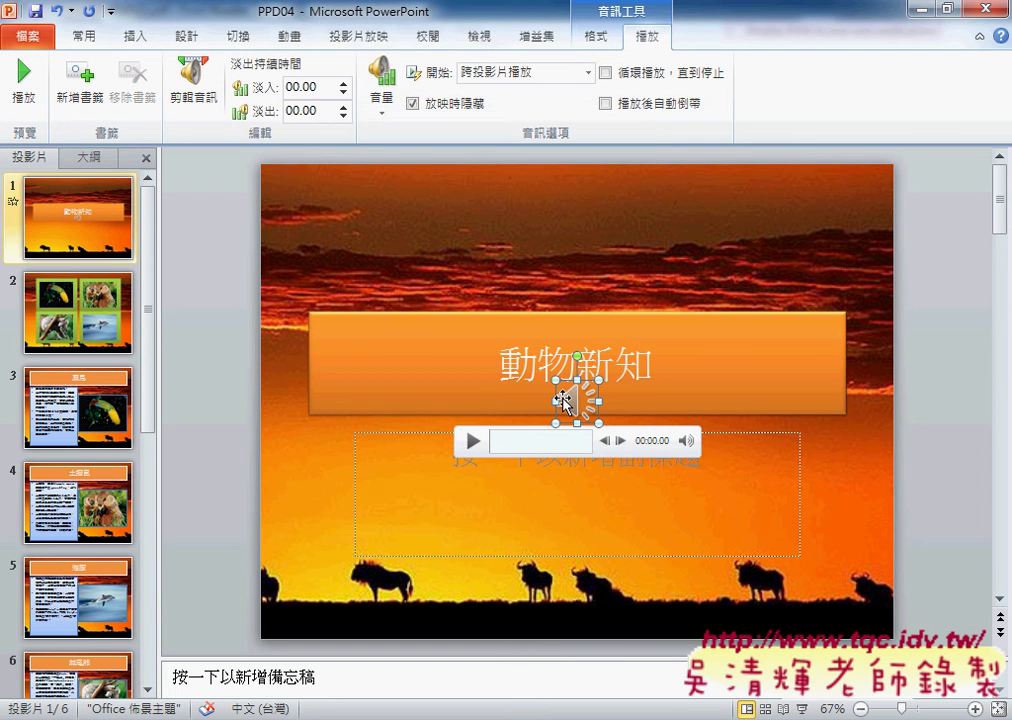
pyautogui.click(654, 76)
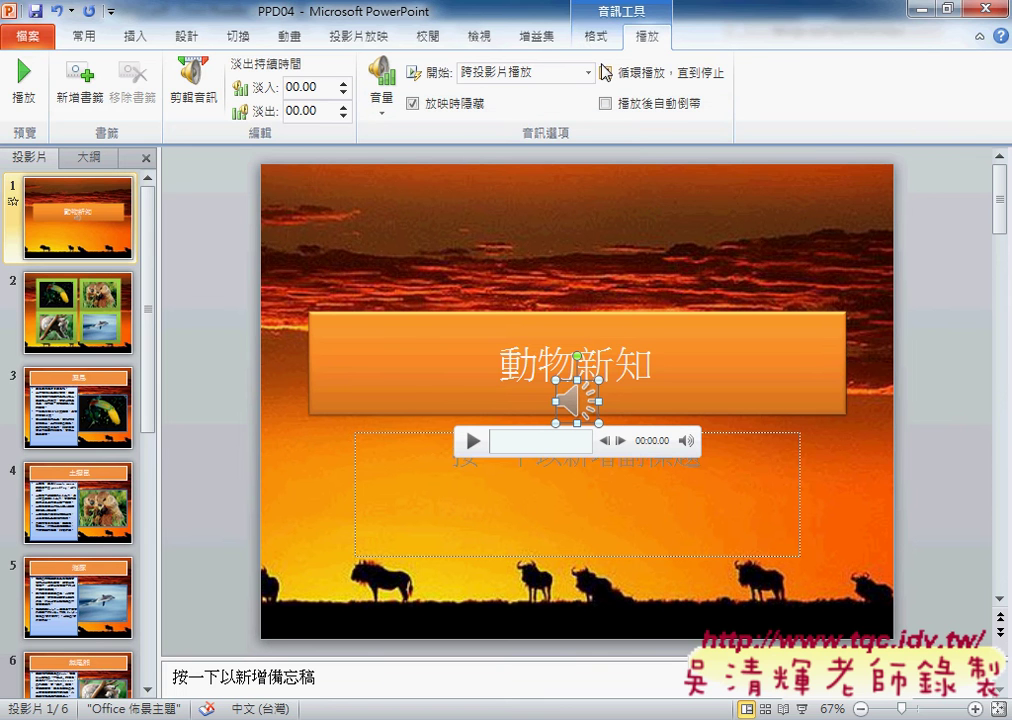
pyautogui.click(597, 36)
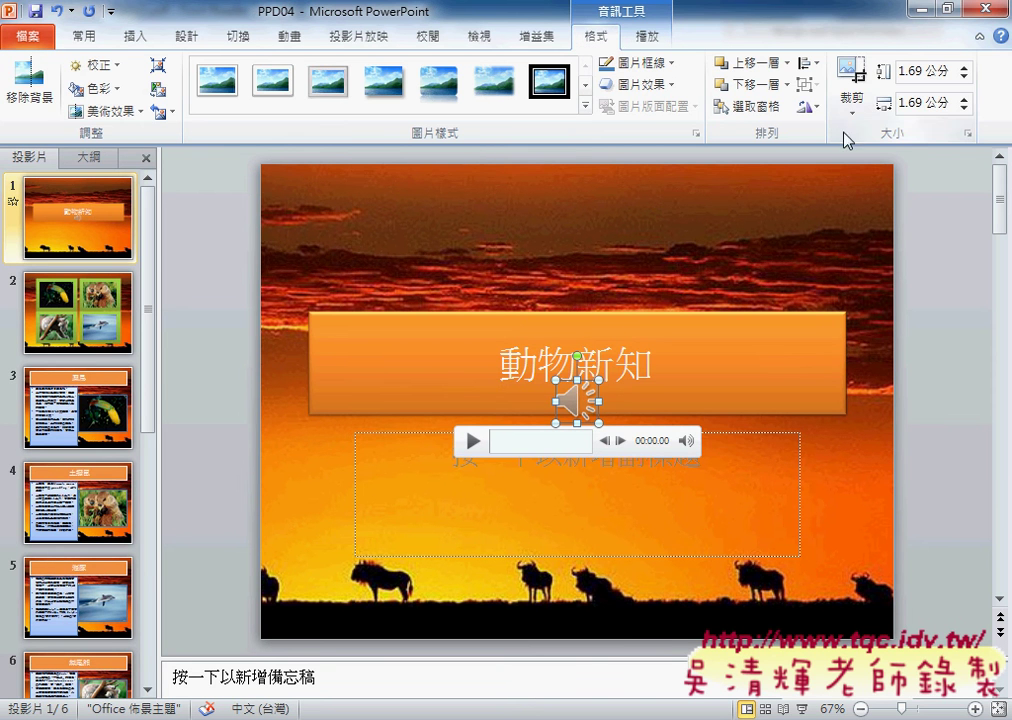
# Step: Resize the sound icon from 1.69 cm to 1.5 cm height and width
pyautogui.rightClick(578, 408)
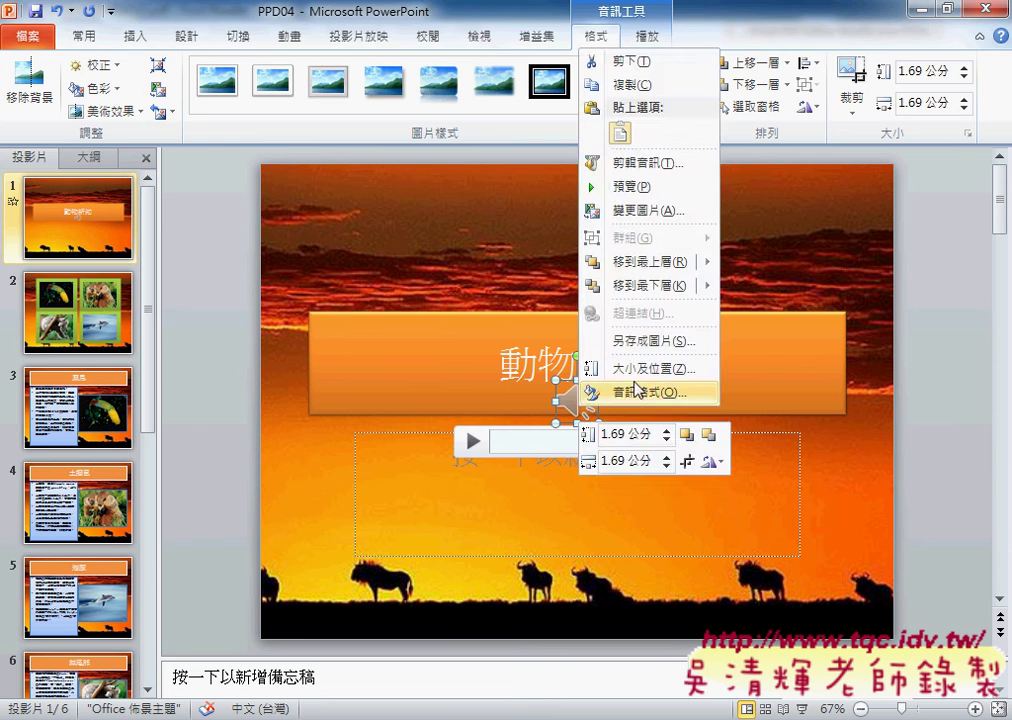
pyautogui.click(600, 392)
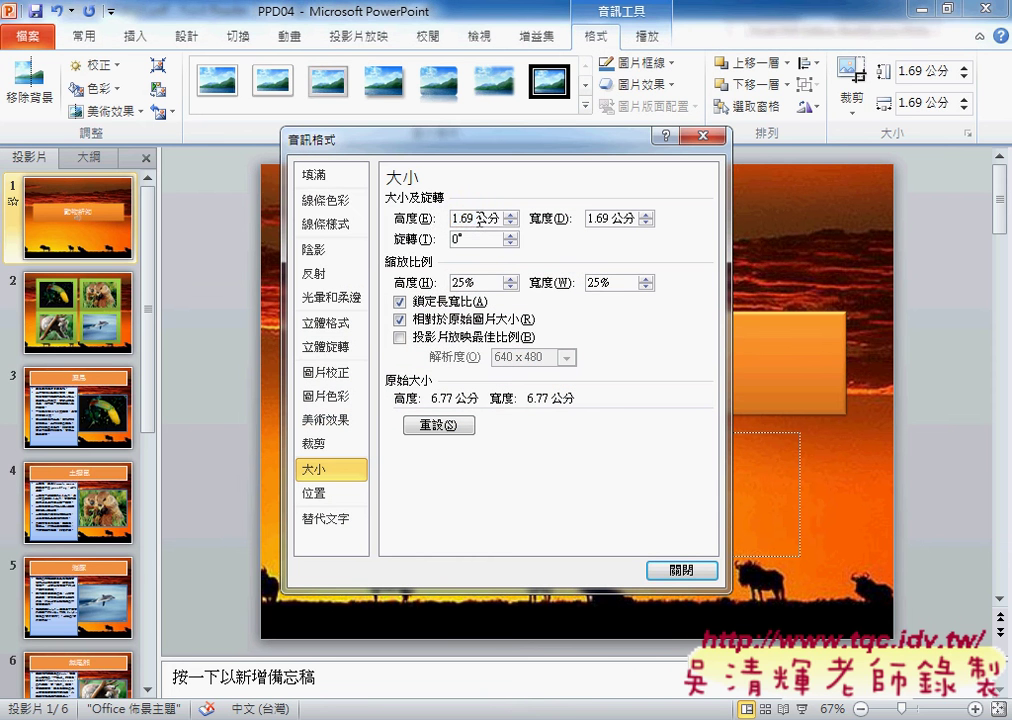
pyautogui.moveTo(481, 220); pyautogui.dragTo(424, 226)
pyautogui.write('1.5')
pyautogui.click(600, 218)
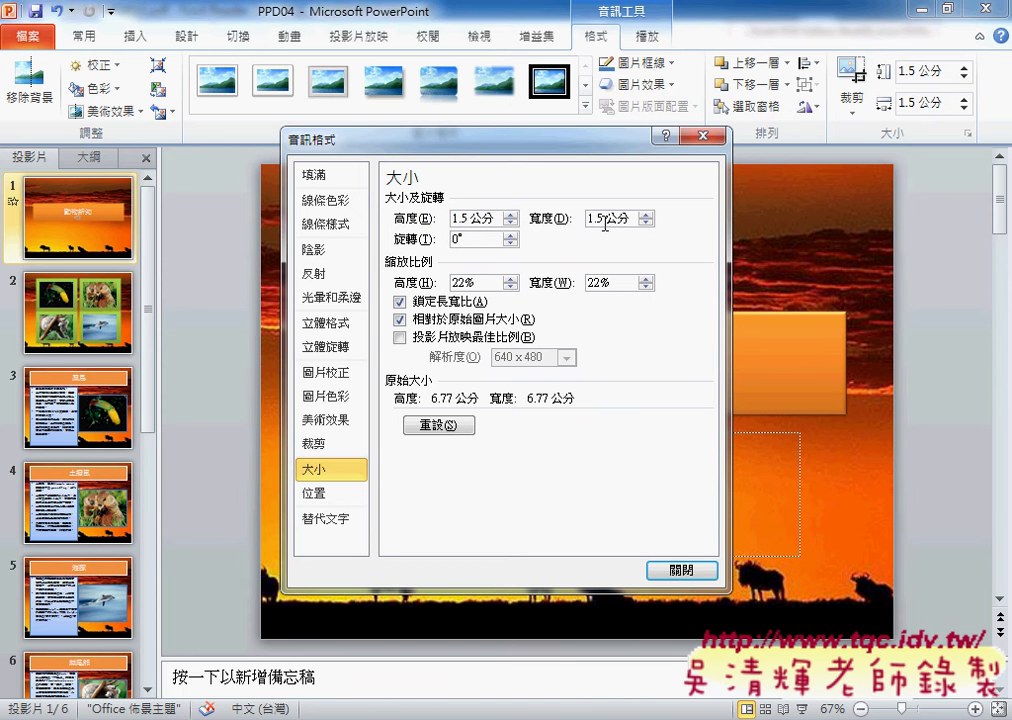
# Step: Position the sound icon 20 cm horizontal and 16 cm vertical from the top-left corner
pyautogui.click(333, 500)
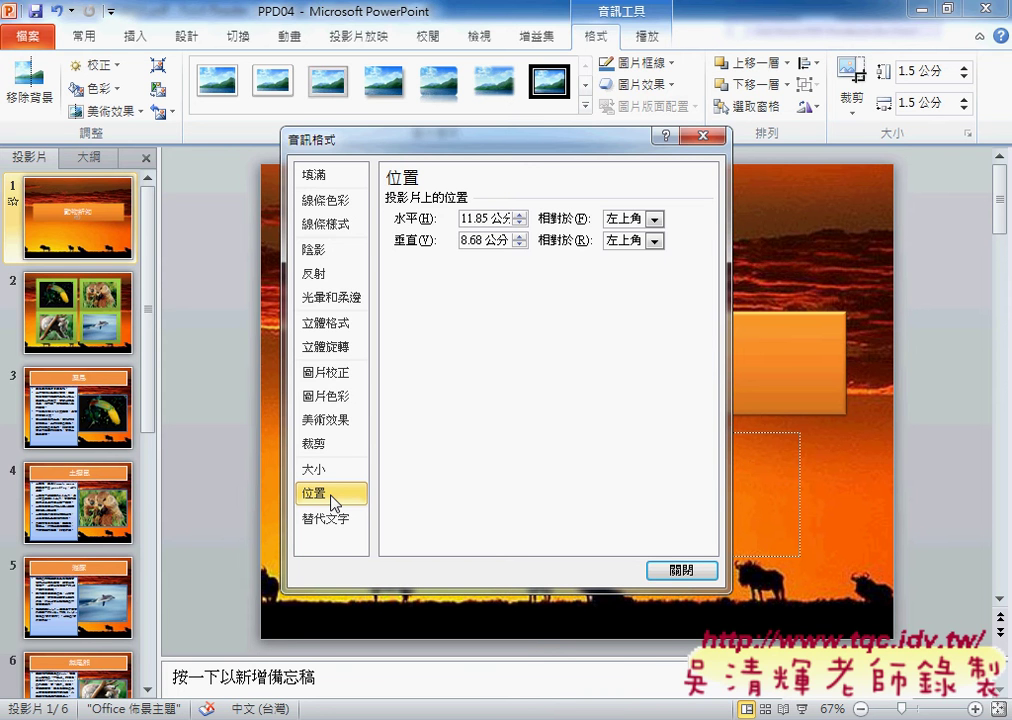
pyautogui.doubleClick(478, 218)
pyautogui.write('20')
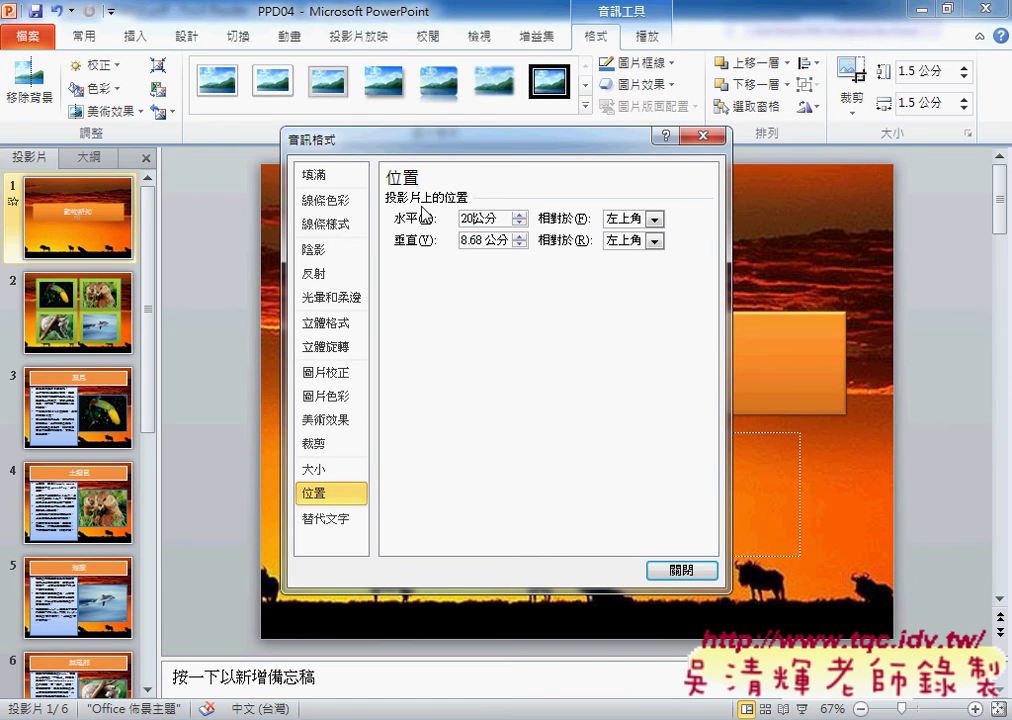
pyautogui.doubleClick(470, 240)
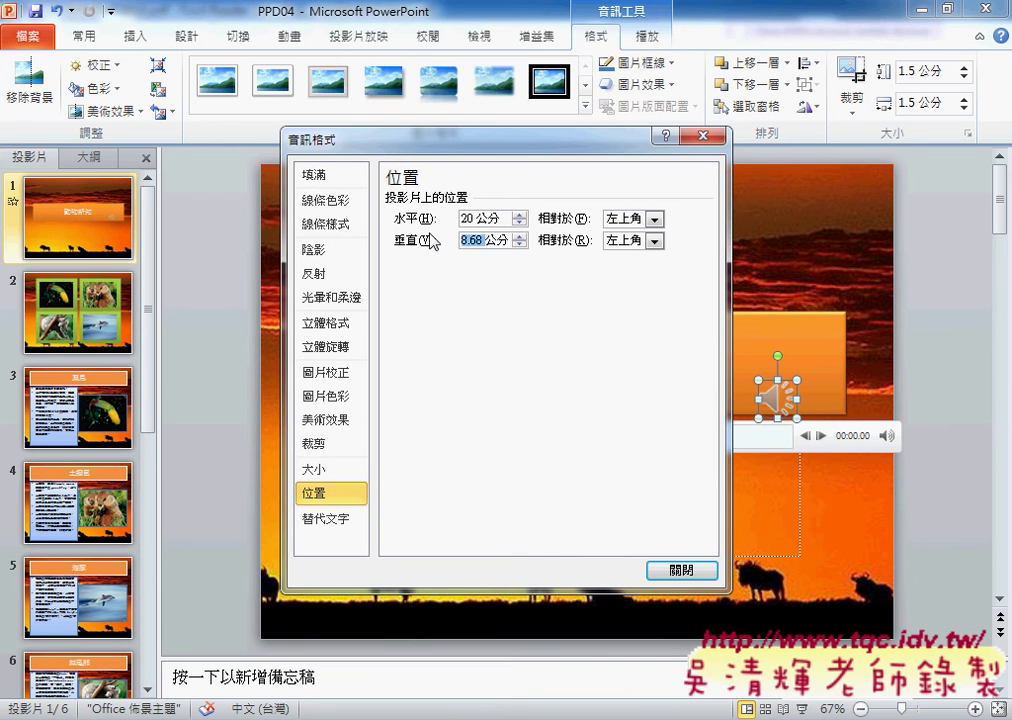
pyautogui.write('16')
pyautogui.press('Tab')
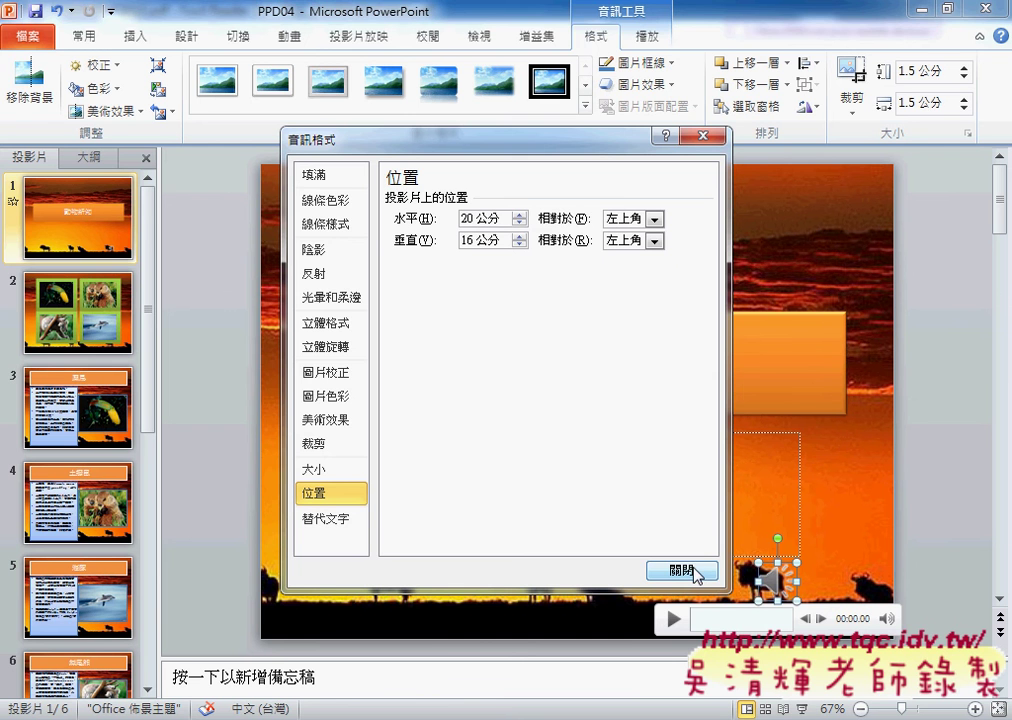
pyautogui.click(695, 572)
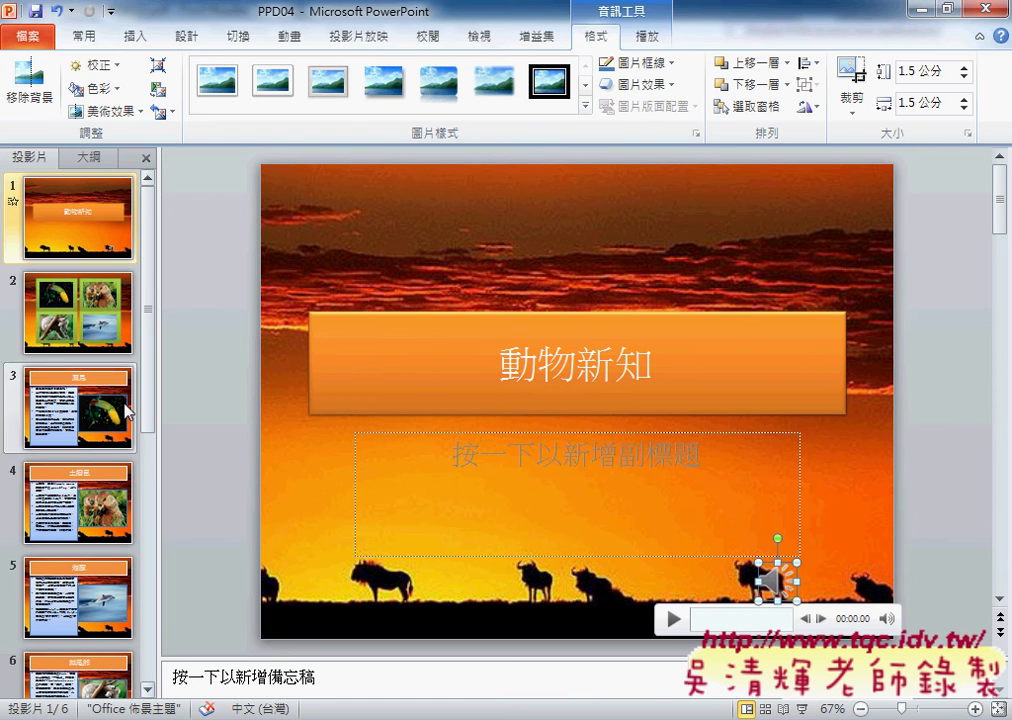
# Step: Look over slide 2's photo grid, then return to slide 3 and select its 犀鳥 title
pyautogui.click(78, 312)
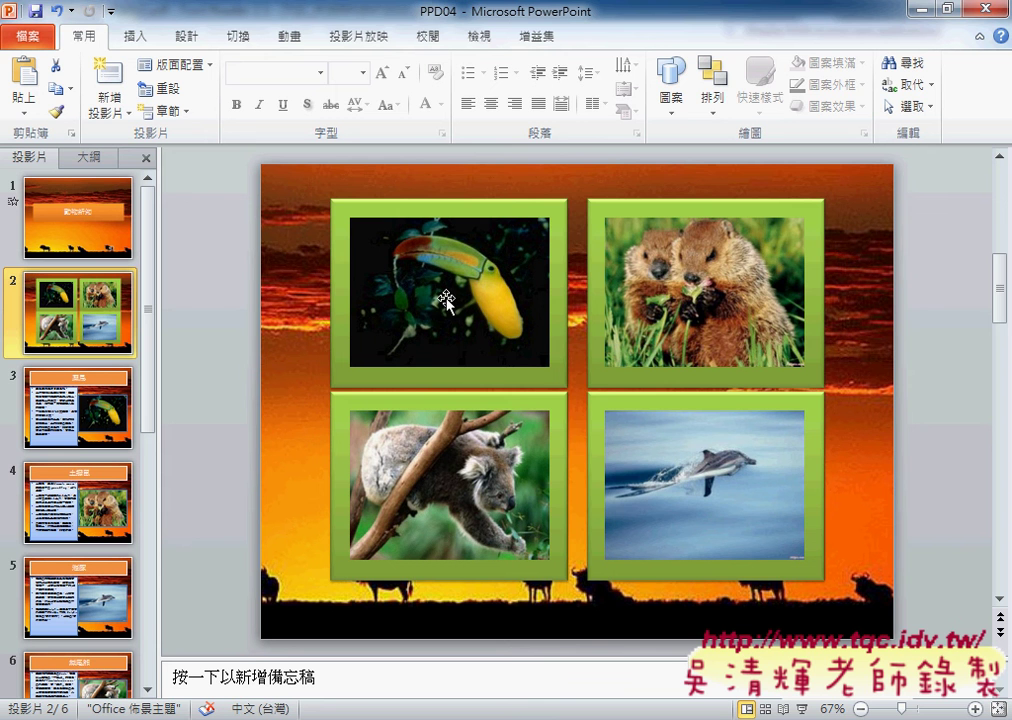
pyautogui.click(68, 408)
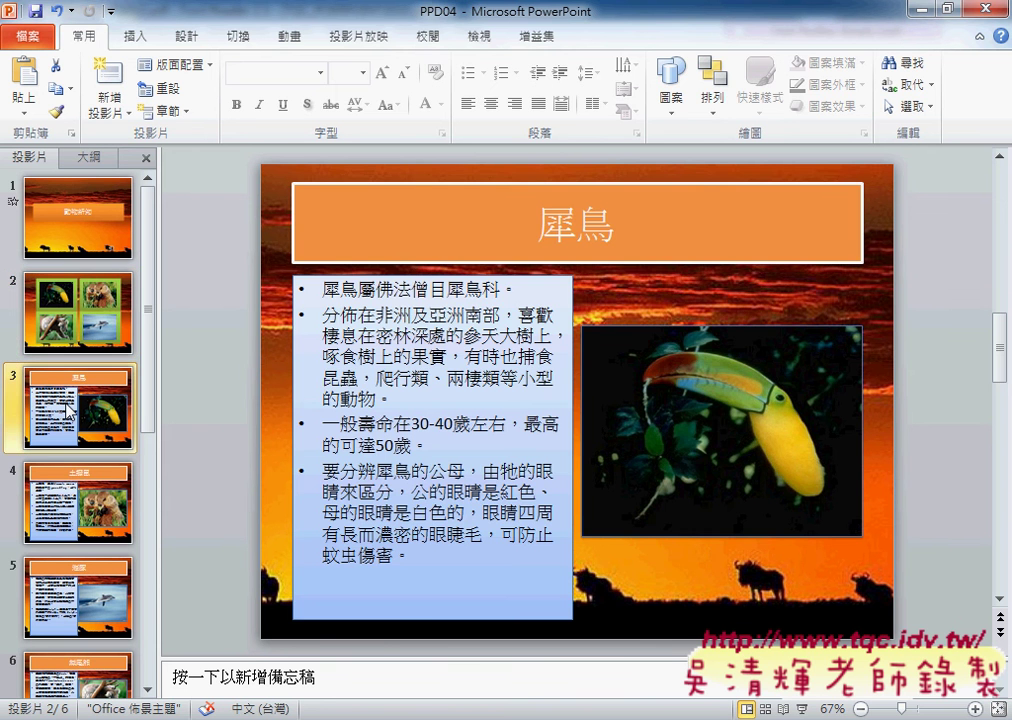
pyautogui.click(75, 320)
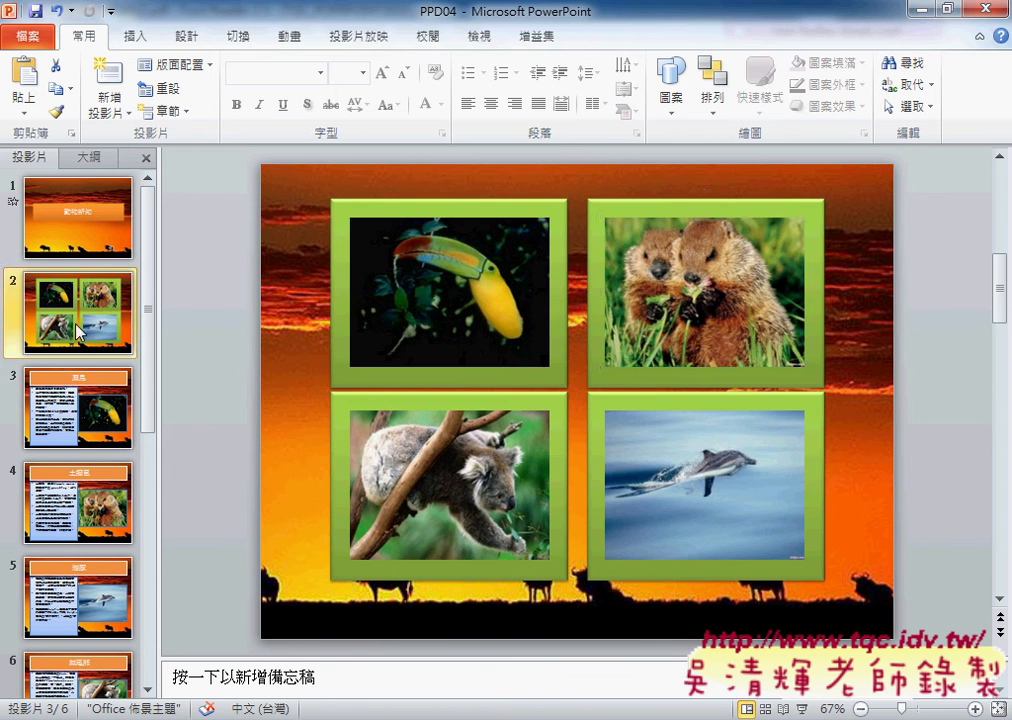
pyautogui.click(655, 298)
pyautogui.click(68, 500)
pyautogui.click(68, 408)
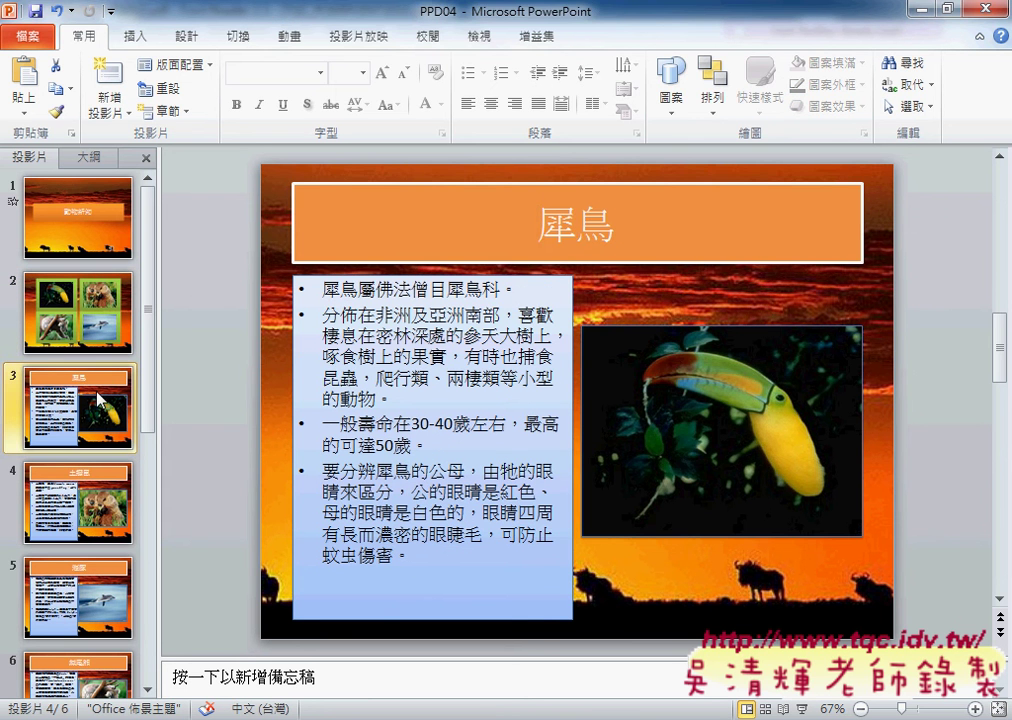
pyautogui.moveTo(540, 228); pyautogui.dragTo(620, 232)
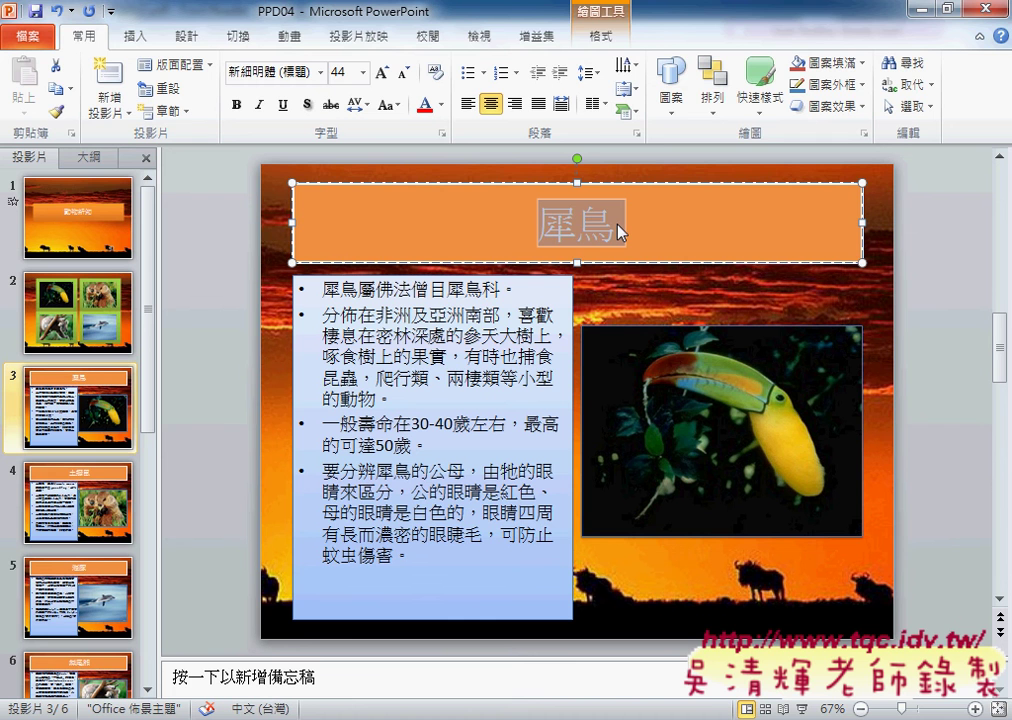
# Step: Read the slide 2–6 requirements on page 39 of TQC_POERPOINT2010.pdf, then minimize Foxit Reader
pyautogui.hotkey('alt', 'Tab')
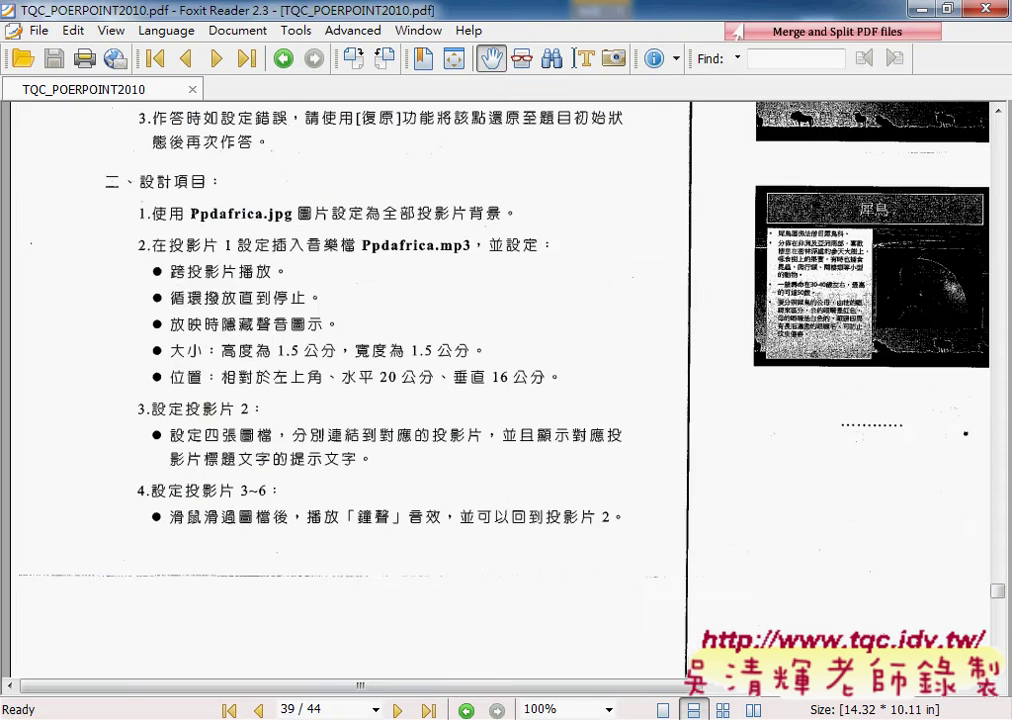
pyautogui.scroll(-1, 275, 395)
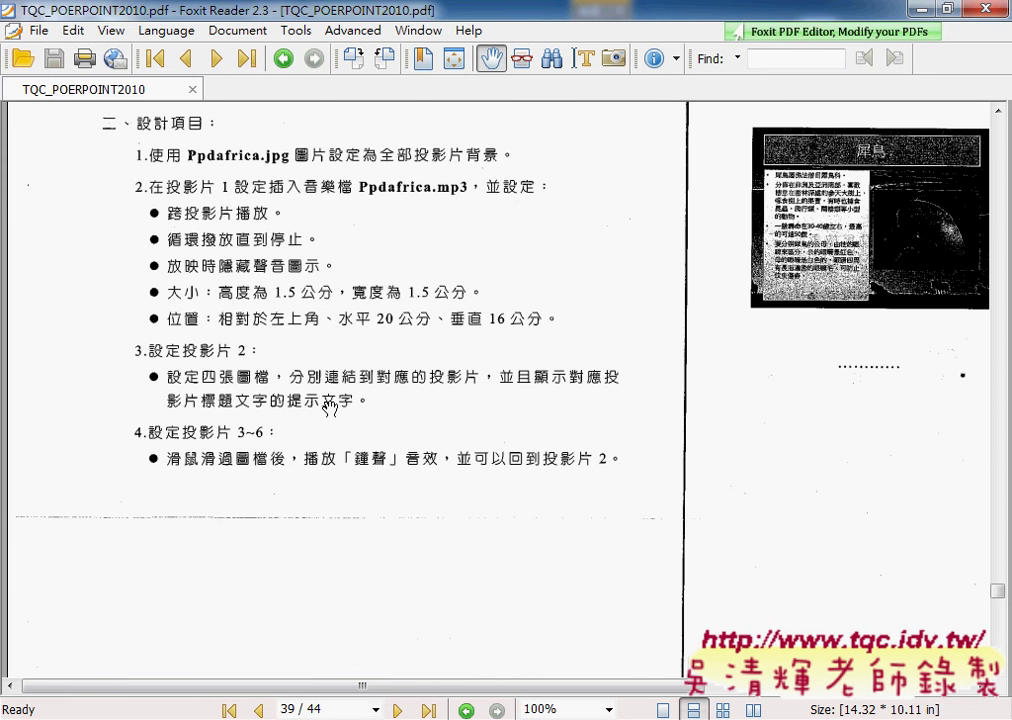
pyautogui.click(918, 8)
# Step: Reselect the 犀鳥 title text on slide 3 to copy it
pyautogui.click(115, 408)
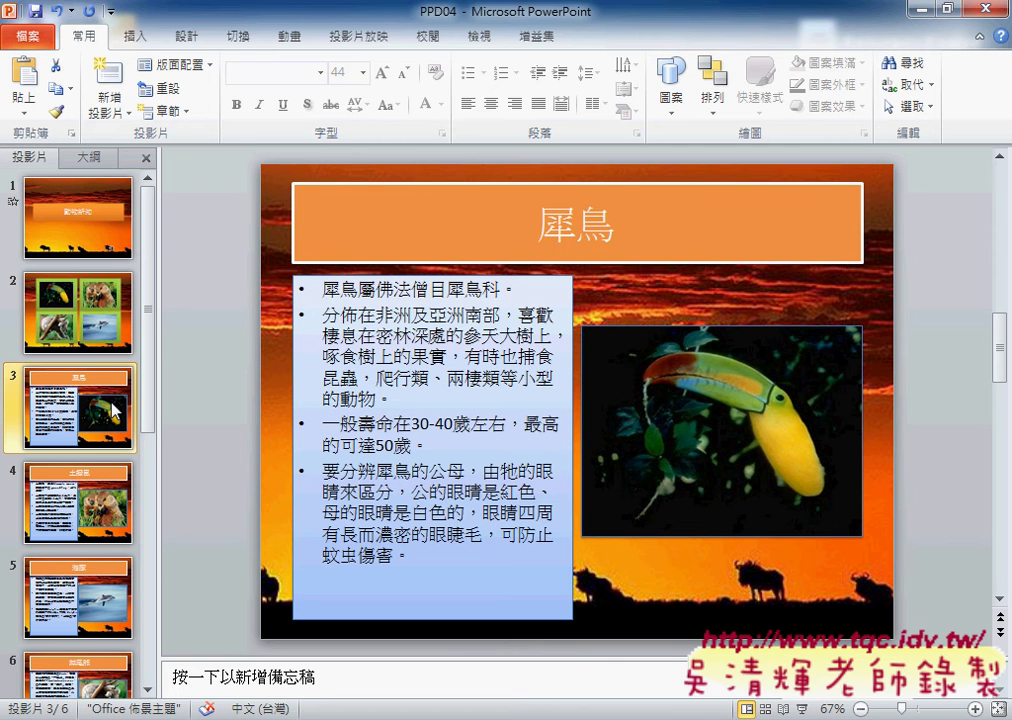
pyautogui.click(540, 222)
pyautogui.moveTo(538, 222); pyautogui.dragTo(628, 219)
pyautogui.hotkey('ctrl', 'c')
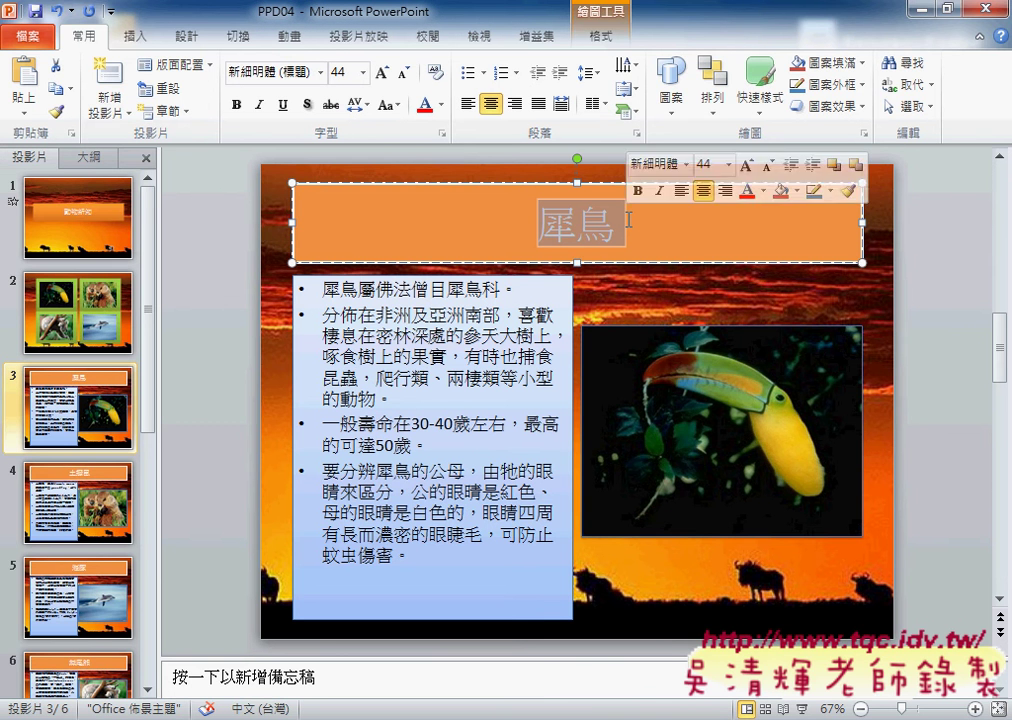
# Step: On slide 2, select the toucan photo and bring up its shortcut options
pyautogui.click(60, 300)
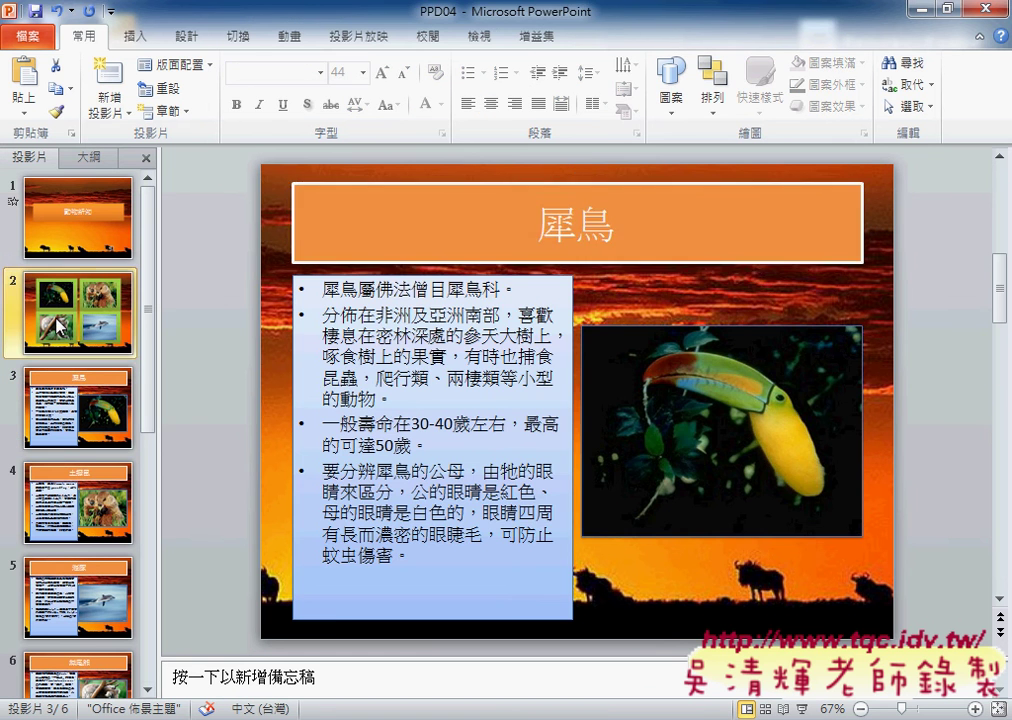
pyautogui.click(429, 267)
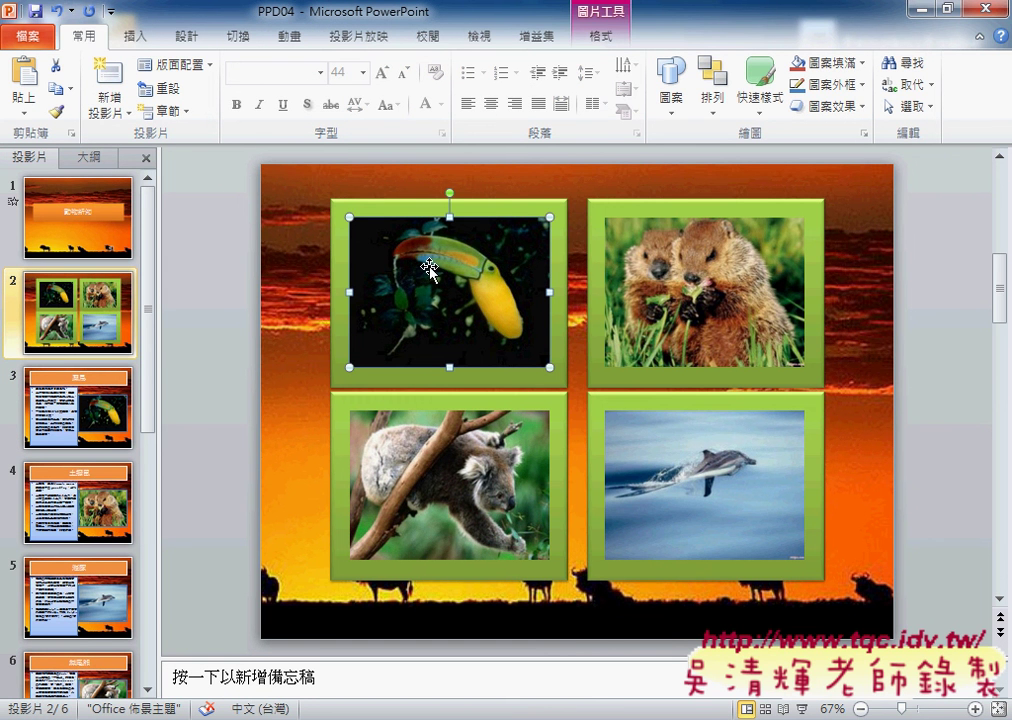
pyautogui.click(140, 37)
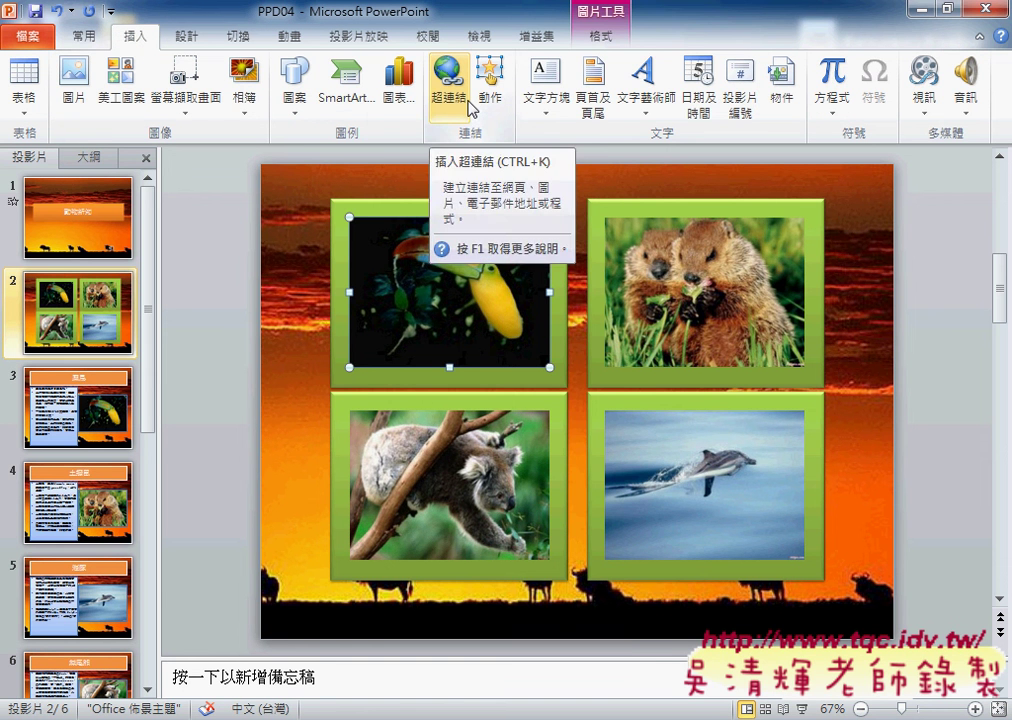
pyautogui.rightClick(445, 258)
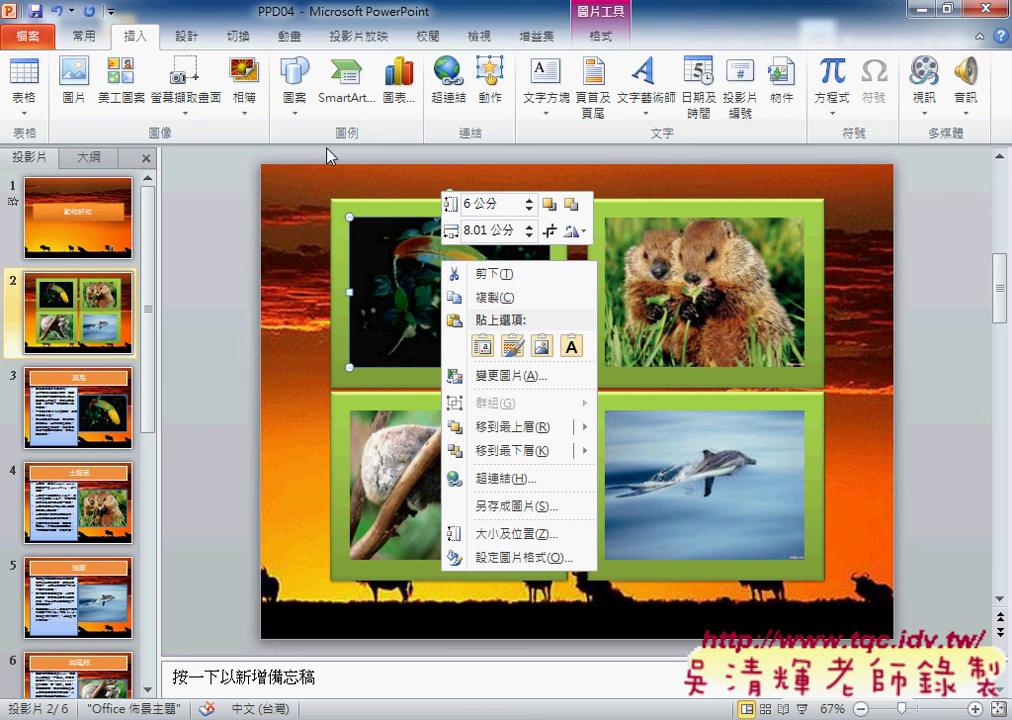
# Step: Hyperlink the toucan photo to slide 3, 犀鳥, with the pasted ScreenTip 犀鳥
pyautogui.click(529, 481)
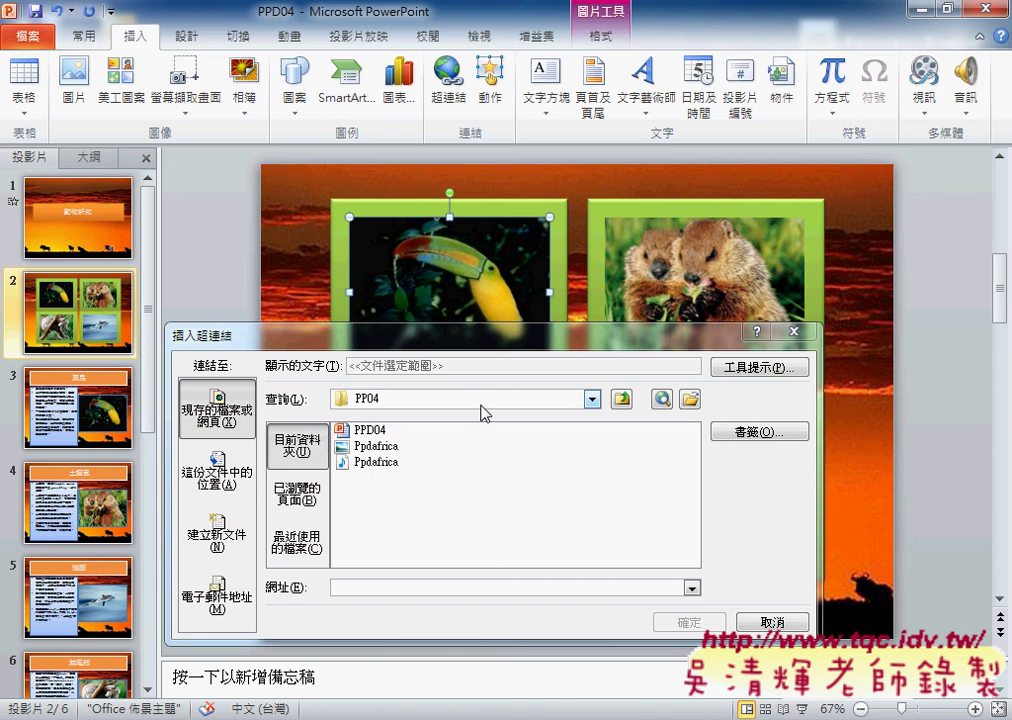
pyautogui.moveTo(477, 353); pyautogui.dragTo(538, 249)
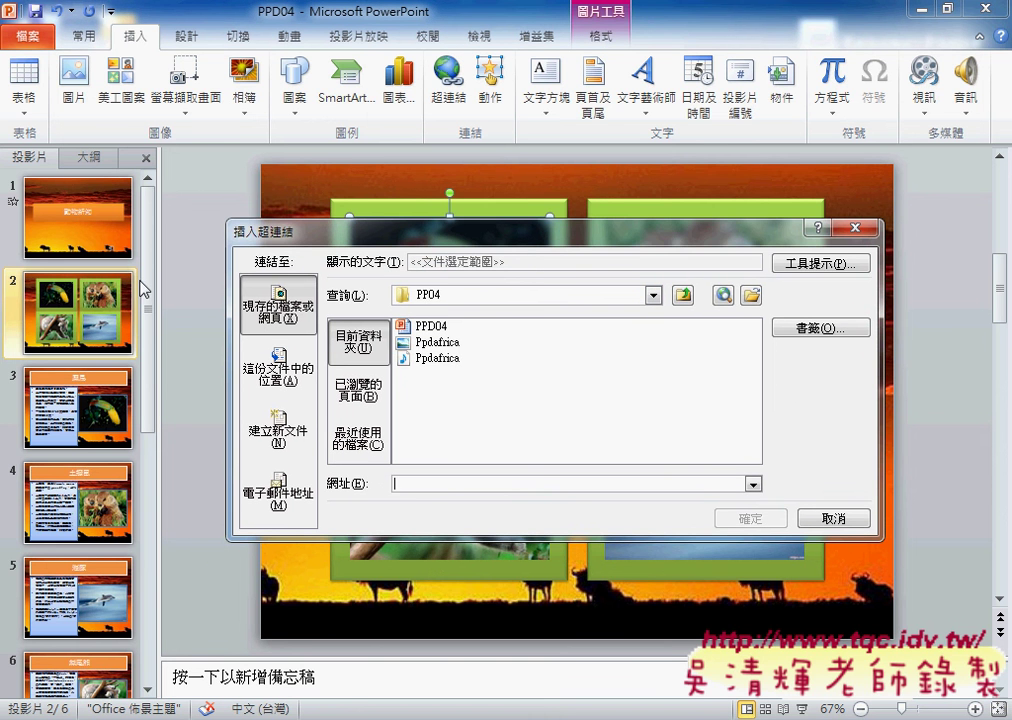
pyautogui.click(283, 372)
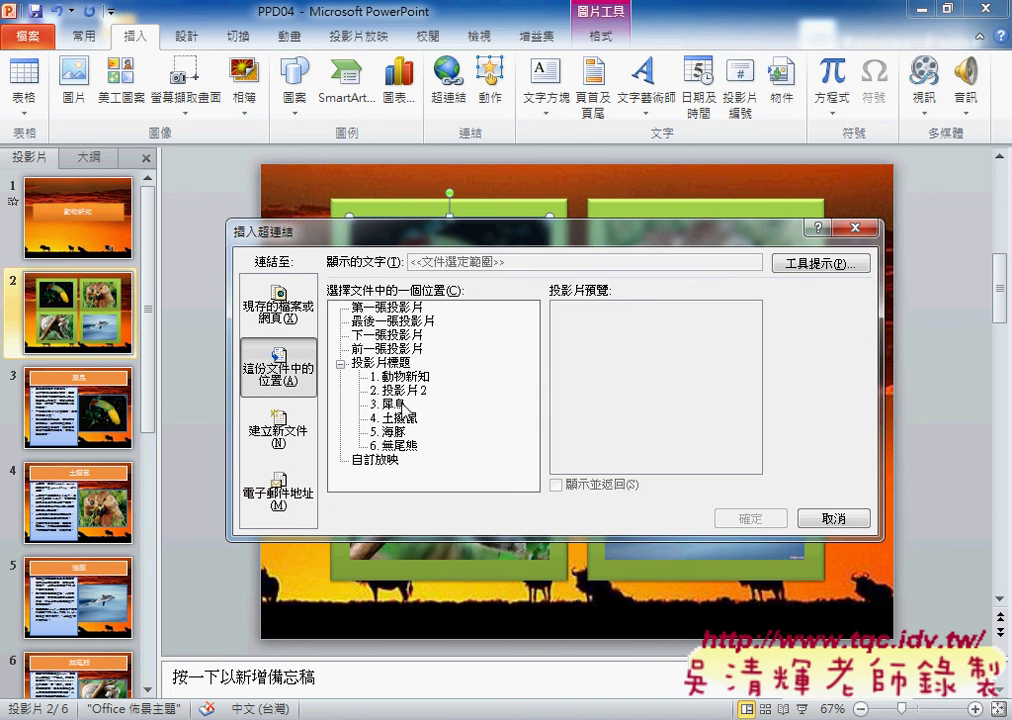
pyautogui.click(396, 405)
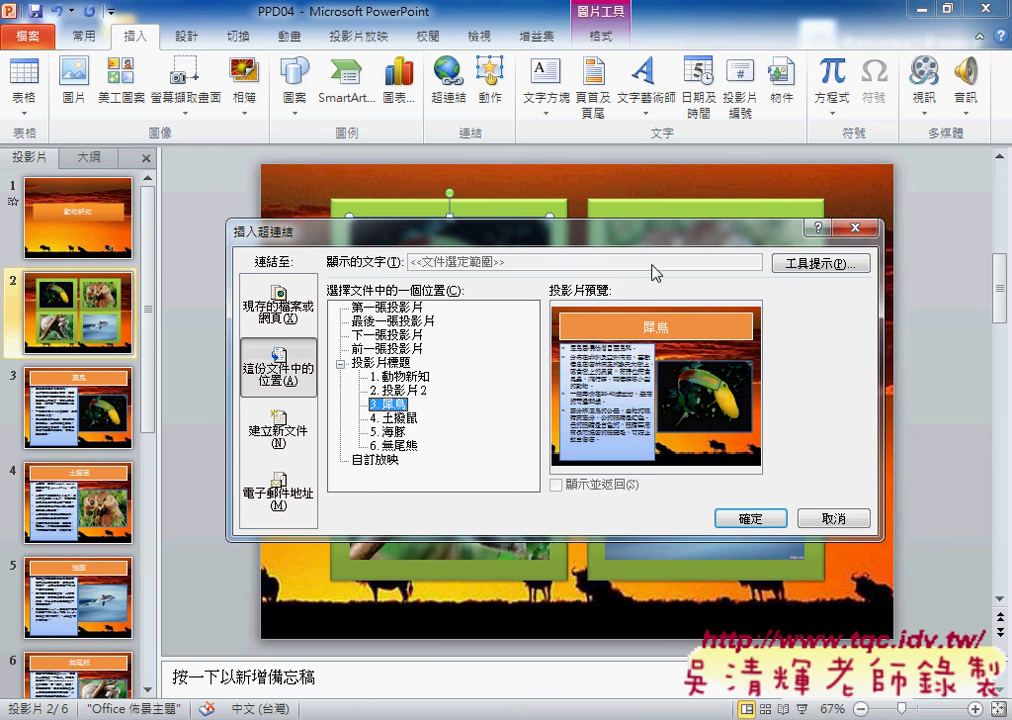
pyautogui.click(812, 265)
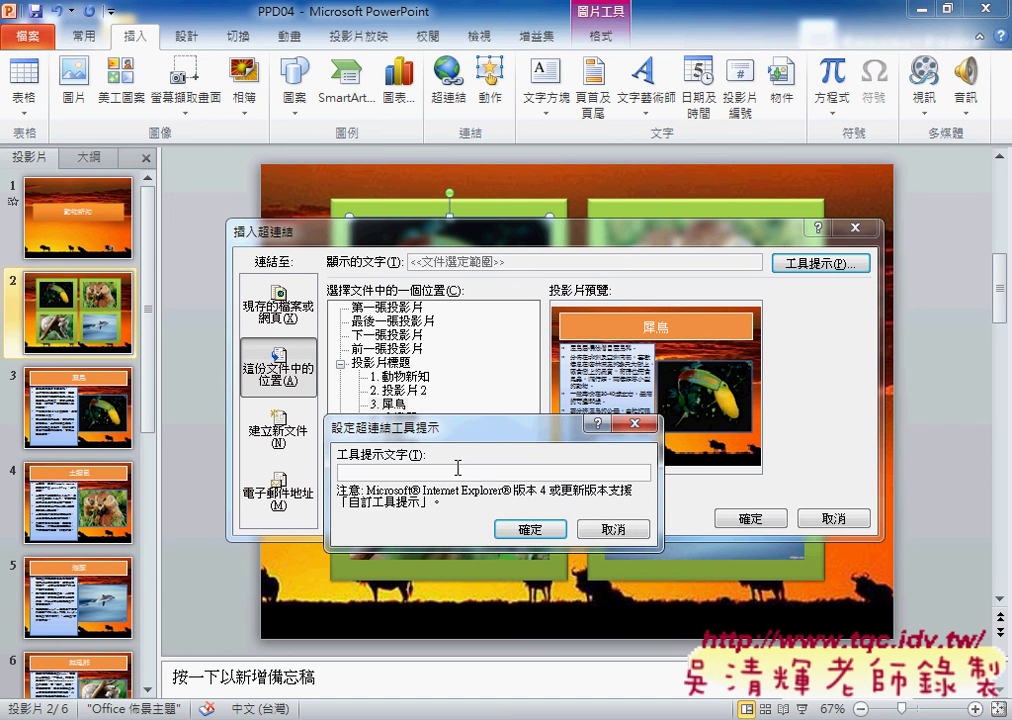
pyautogui.rightClick(457, 470)
pyautogui.click(503, 525)
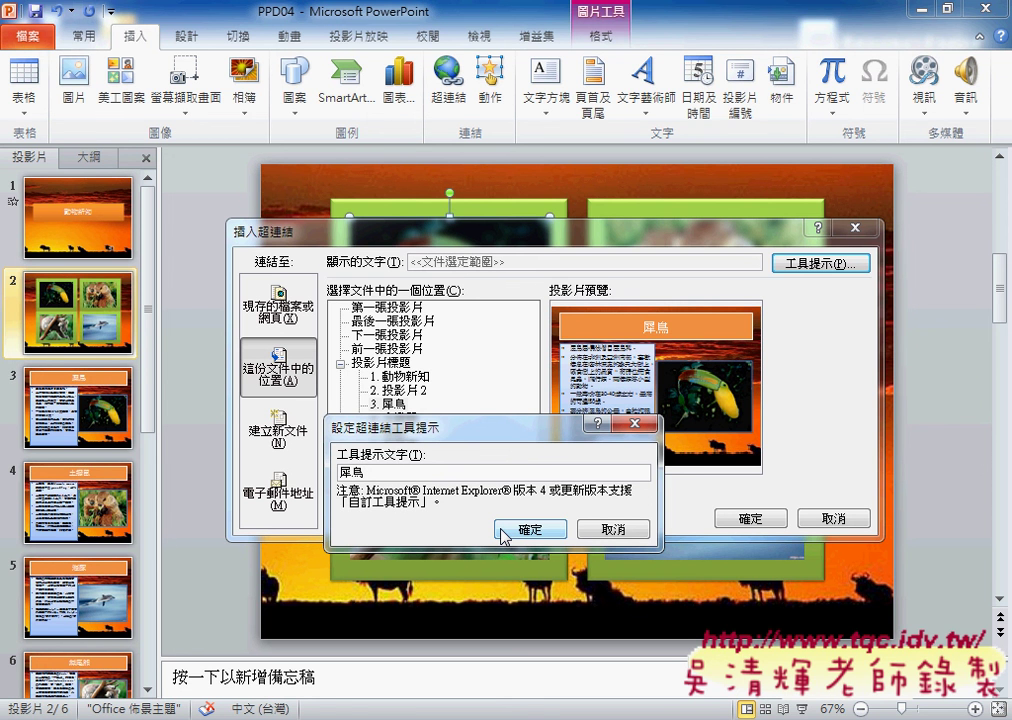
pyautogui.click(513, 530)
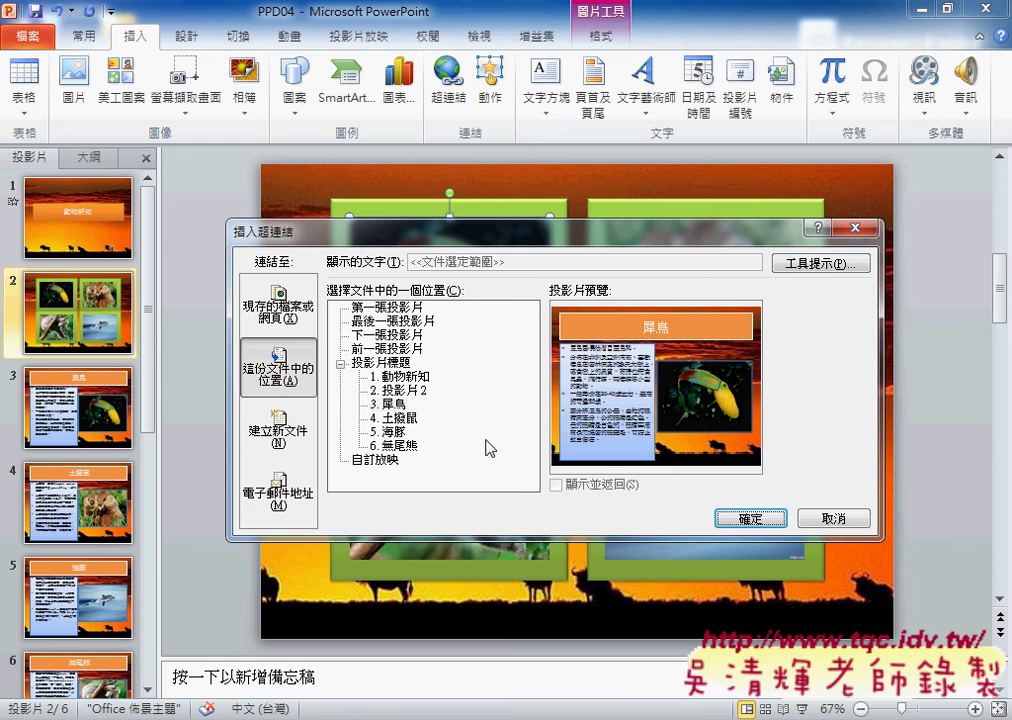
pyautogui.click(750, 527)
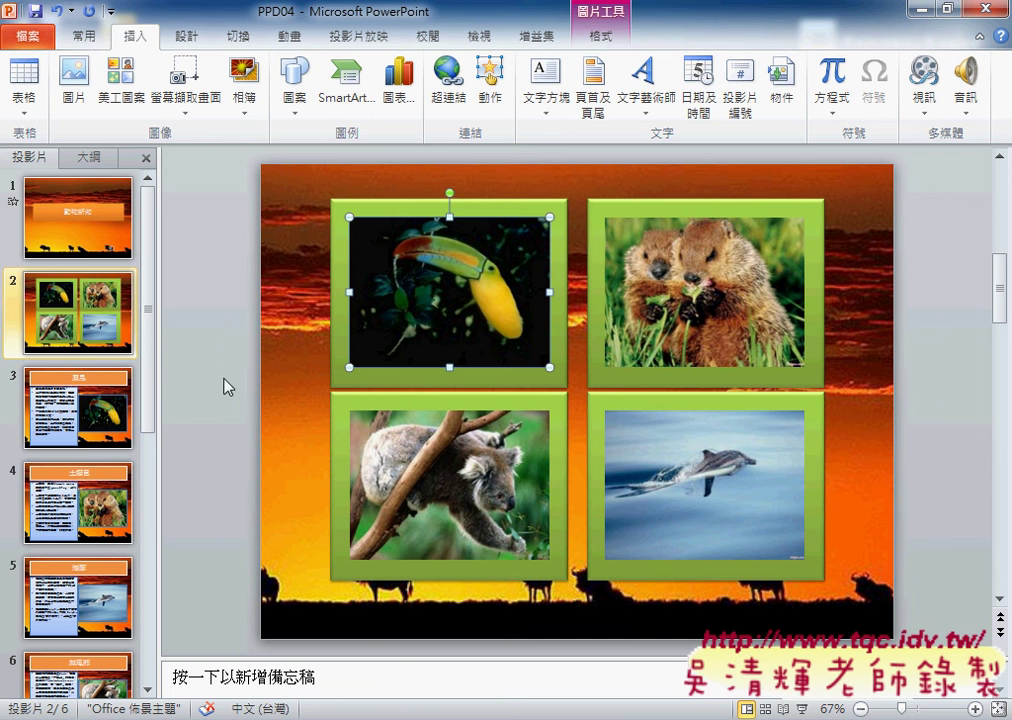
# Step: Copy the title text 土撥鼠 from slide 4
pyautogui.click(83, 510)
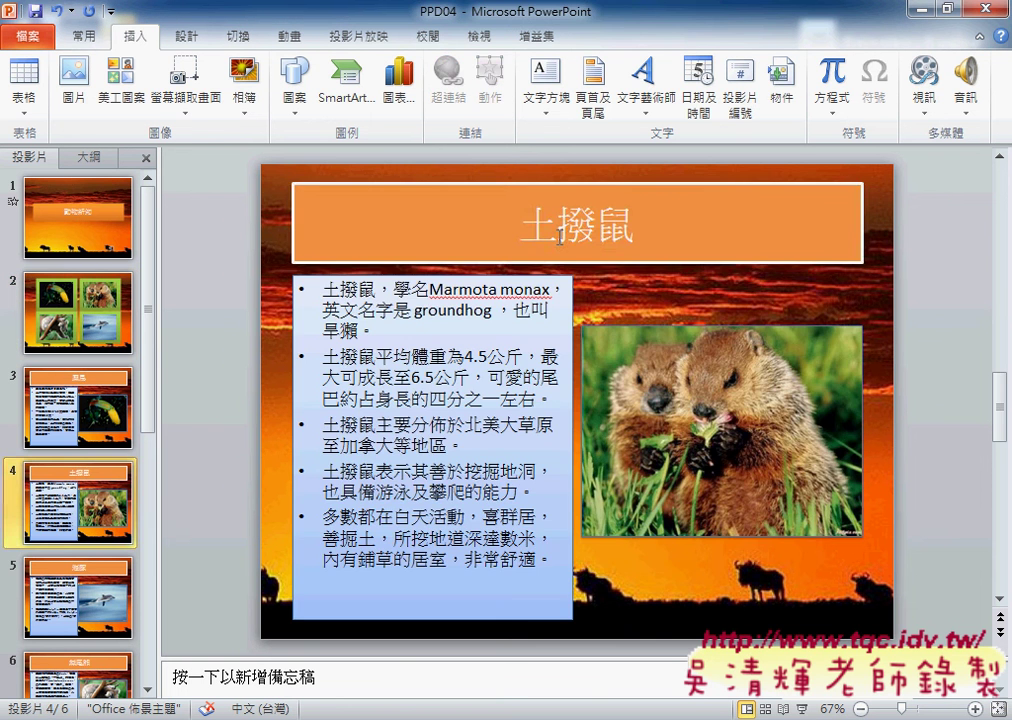
pyautogui.doubleClick(595, 232)
pyautogui.rightClick(595, 232)
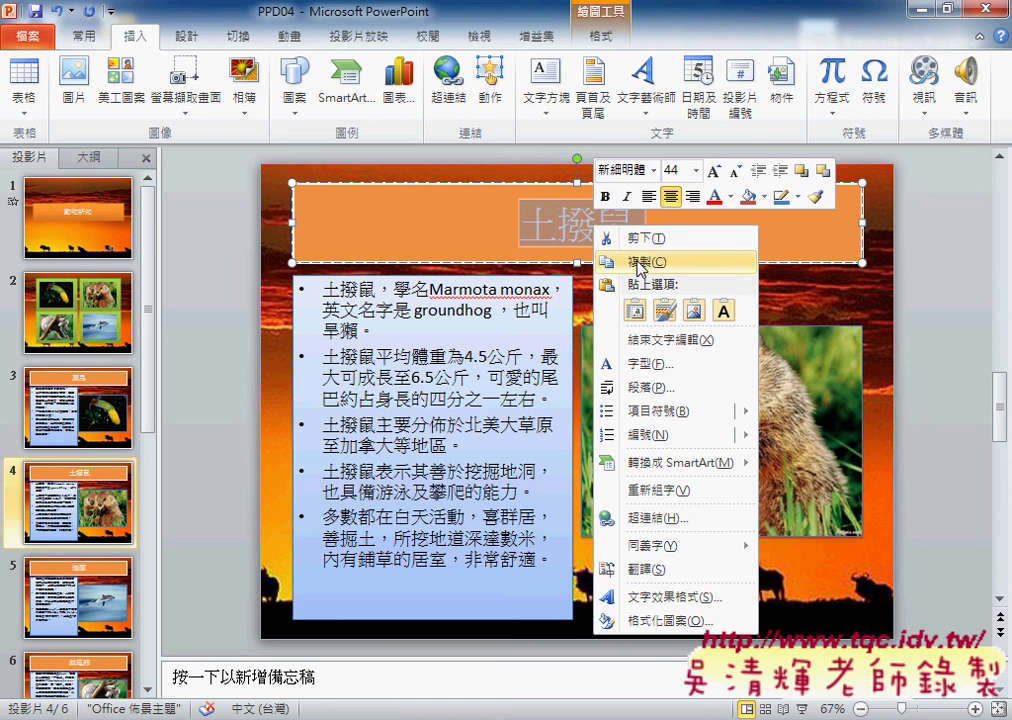
pyautogui.click(644, 260)
# Step: Hyperlink slide 2's groundhog picture to slide 4, 土撥鼠, with ScreenTip 土撥鼠
pyautogui.click(100, 322)
pyautogui.rightClick(648, 307)
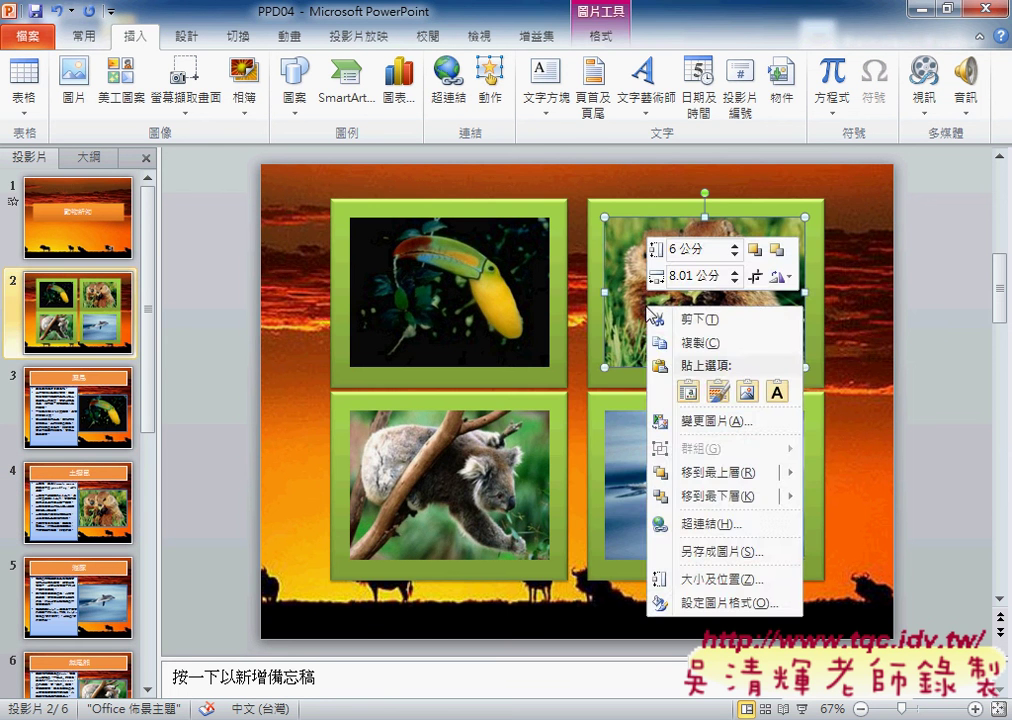
pyautogui.click(703, 521)
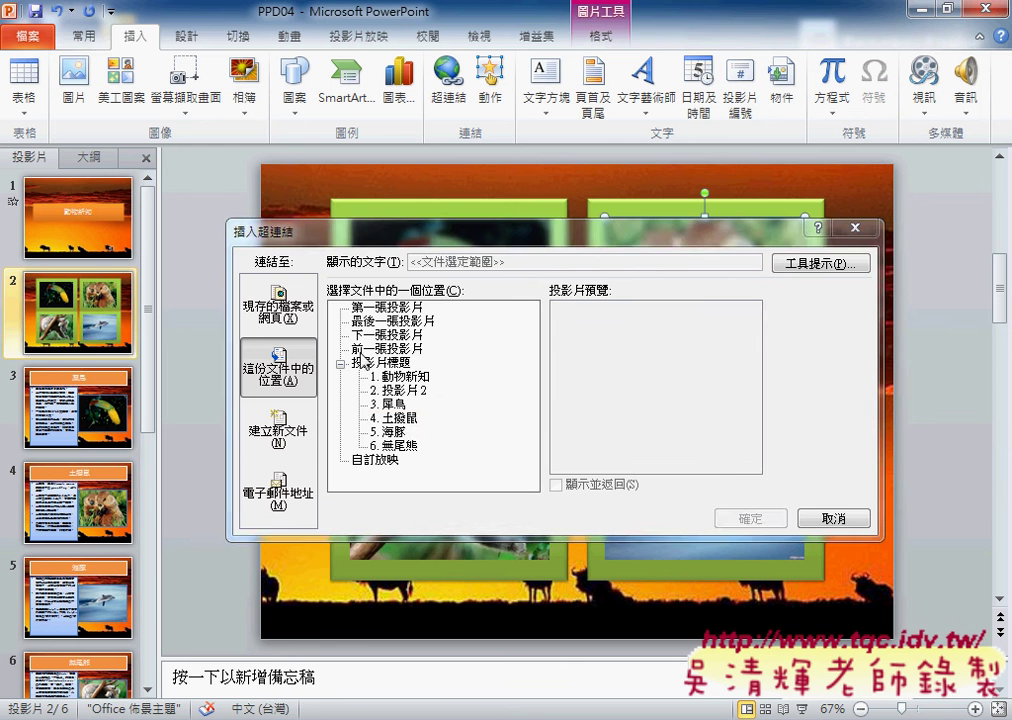
pyautogui.click(408, 420)
pyautogui.click(828, 263)
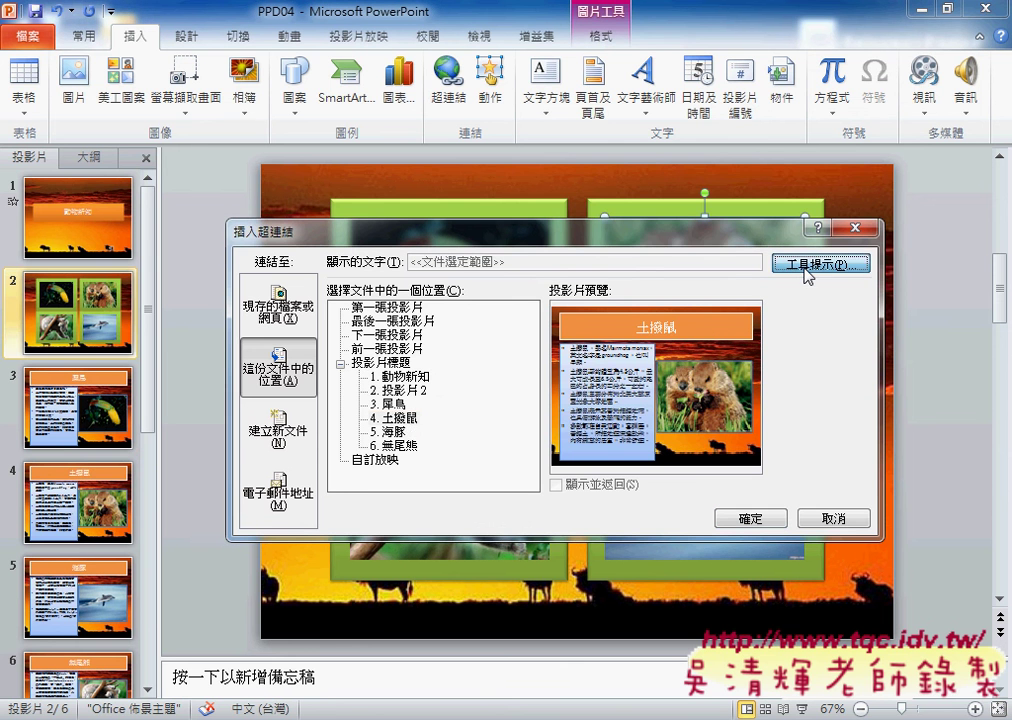
pyautogui.rightClick(521, 367)
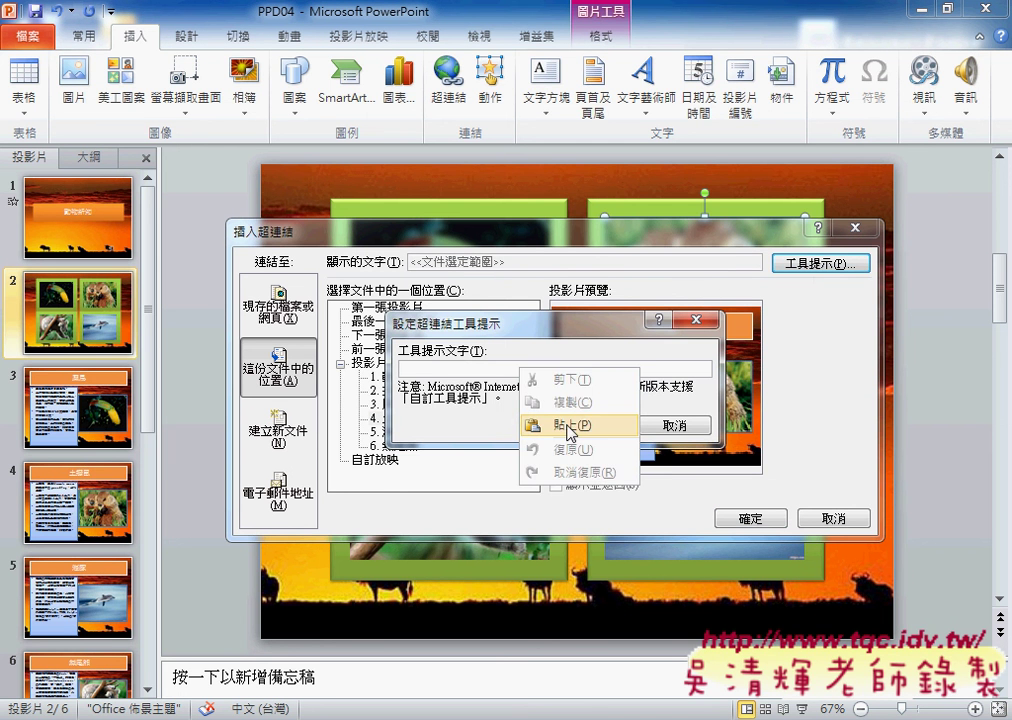
pyautogui.click(568, 423)
pyautogui.click(591, 426)
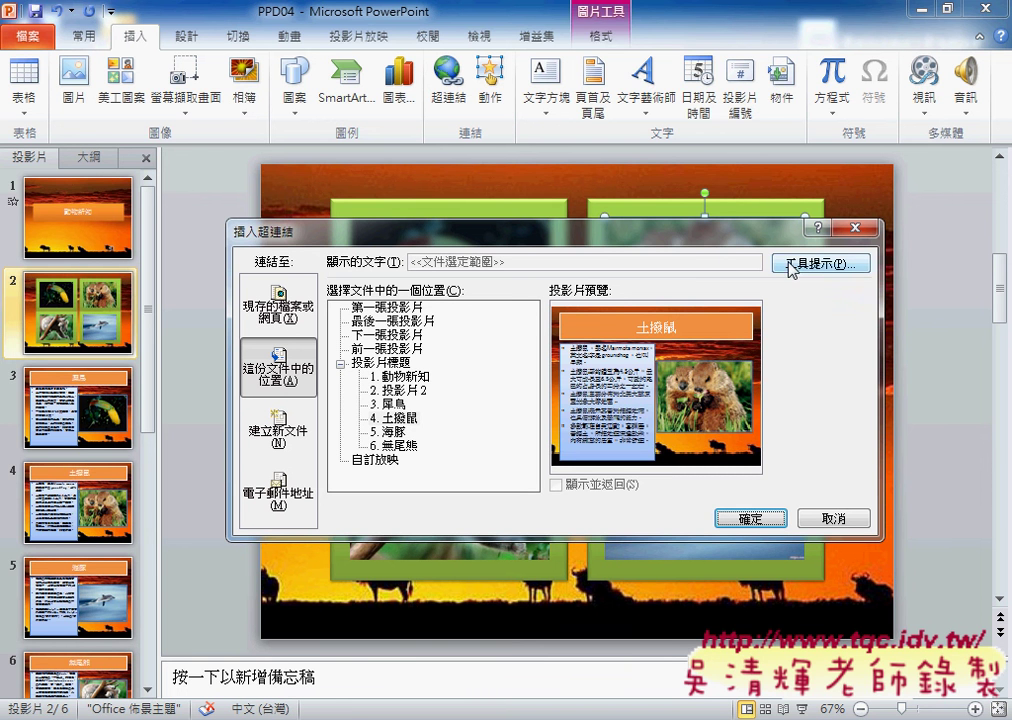
pyautogui.click(763, 520)
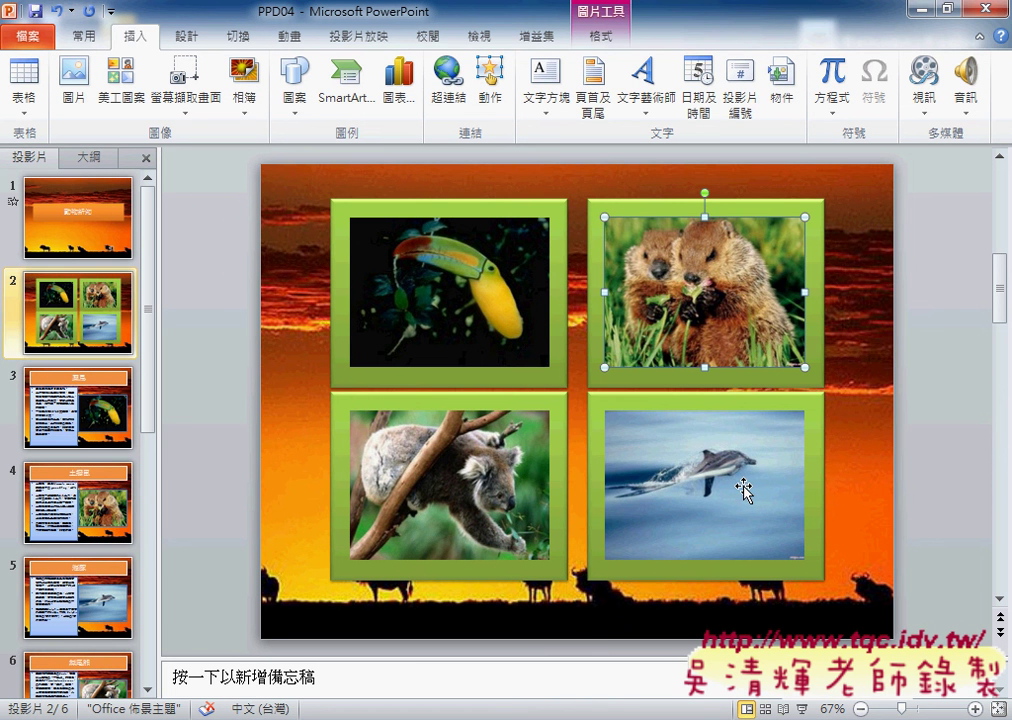
# Step: Select the toucan picture on slide 3, the 犀鳥 slide
pyautogui.click(82, 410)
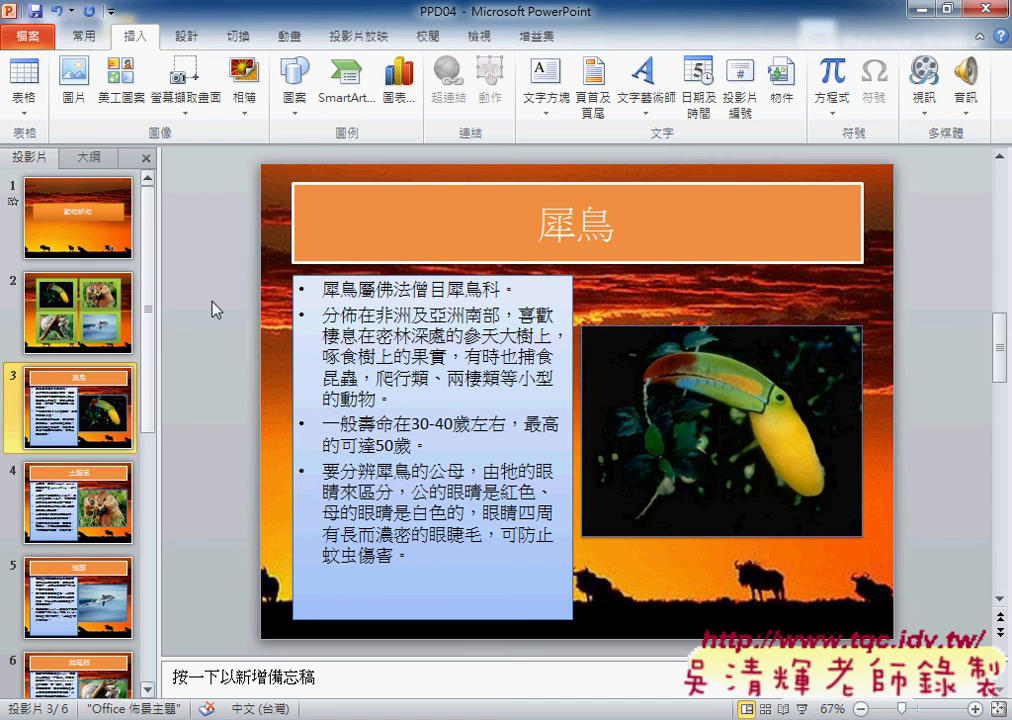
pyautogui.click(675, 432)
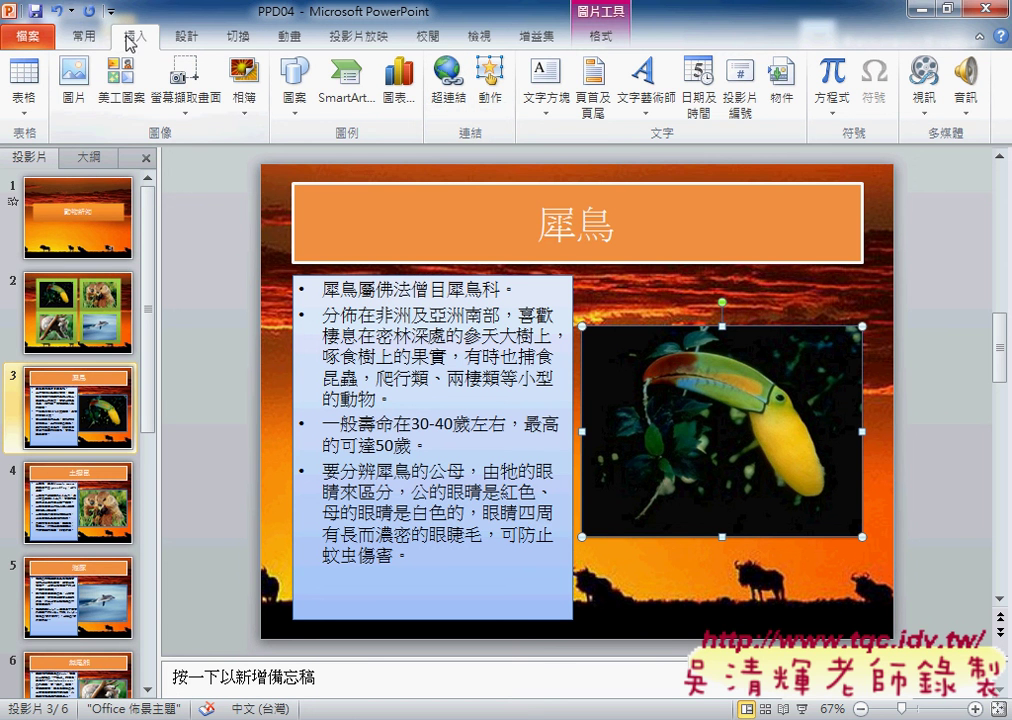
# Step: Open Action Settings for the toucan picture and move the dialog off the picture
pyautogui.click(487, 88)
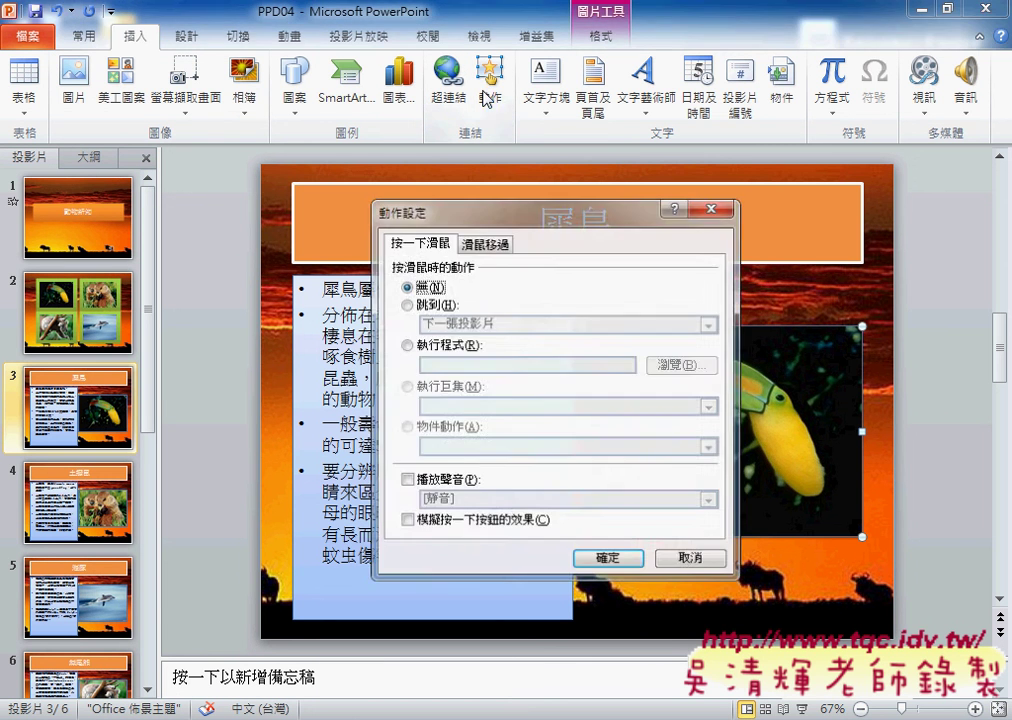
pyautogui.moveTo(469, 222); pyautogui.dragTo(287, 186)
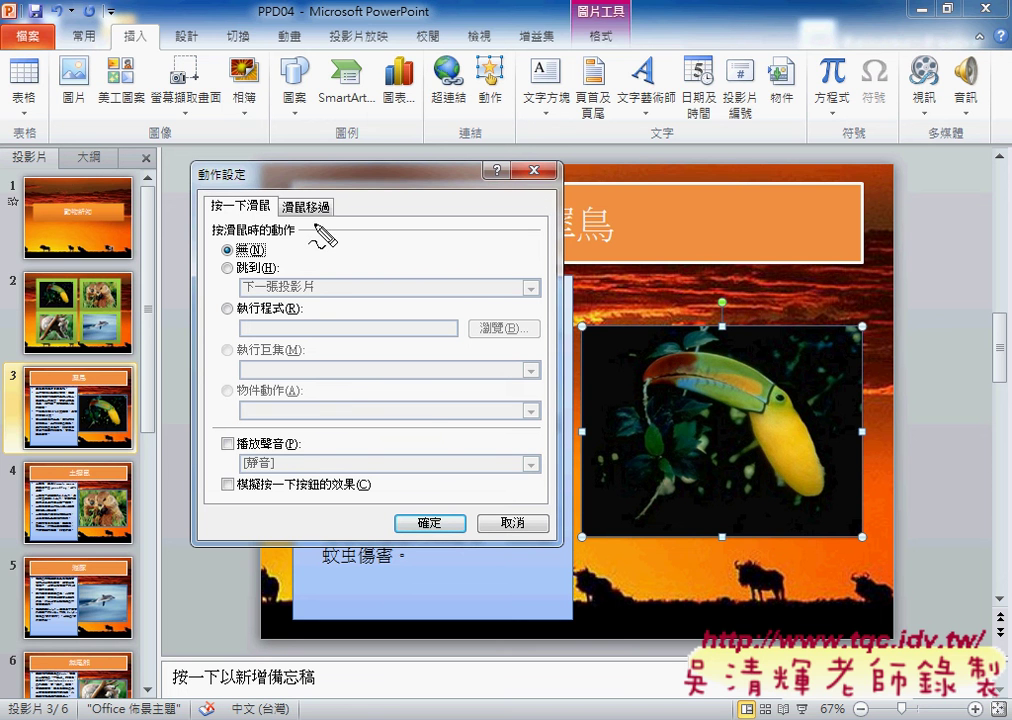
pyautogui.moveTo(324, 232); pyautogui.dragTo(340, 224)
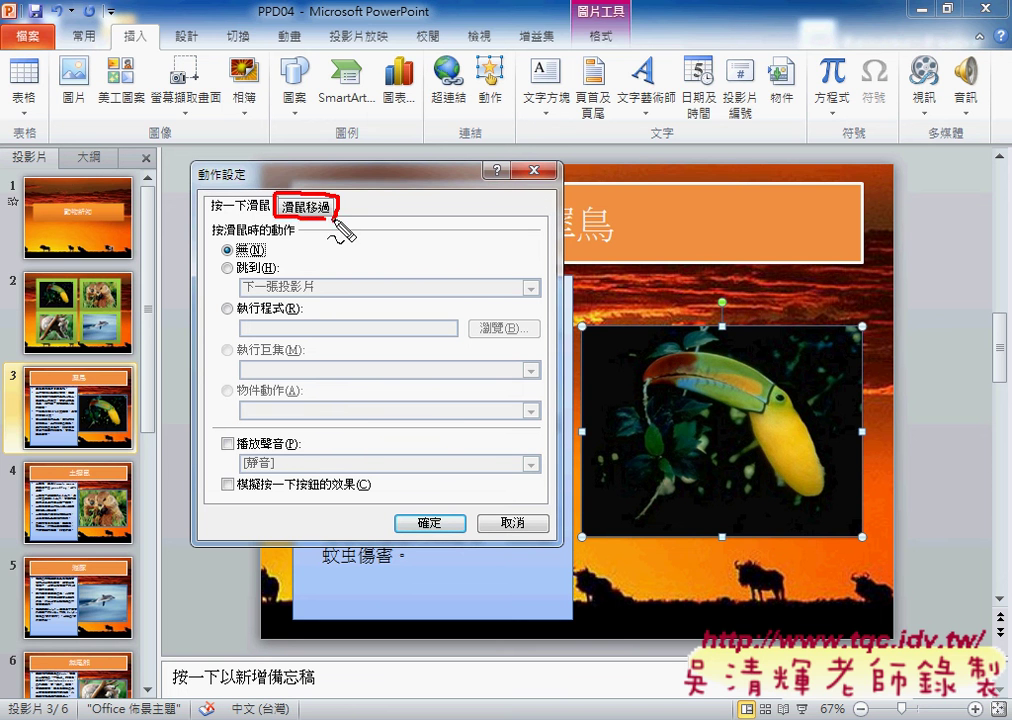
pyautogui.press('Escape')
# Step: On the Mouse Over tab, set Hyperlink to Slide... to list the slides
pyautogui.click(323, 210)
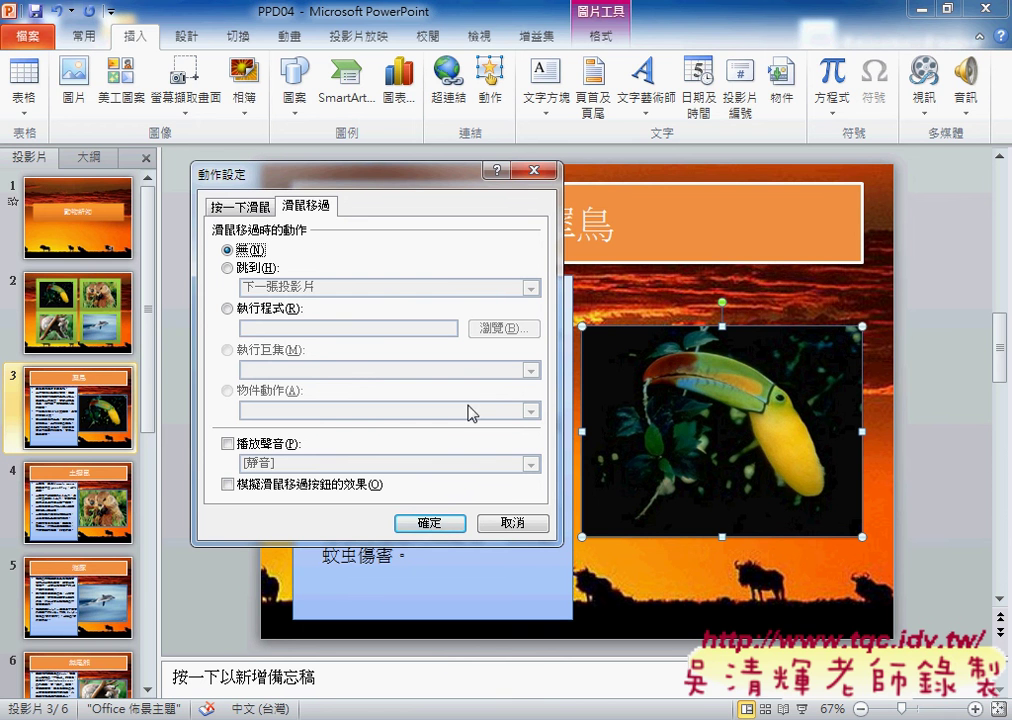
pyautogui.click(255, 270)
pyautogui.click(282, 288)
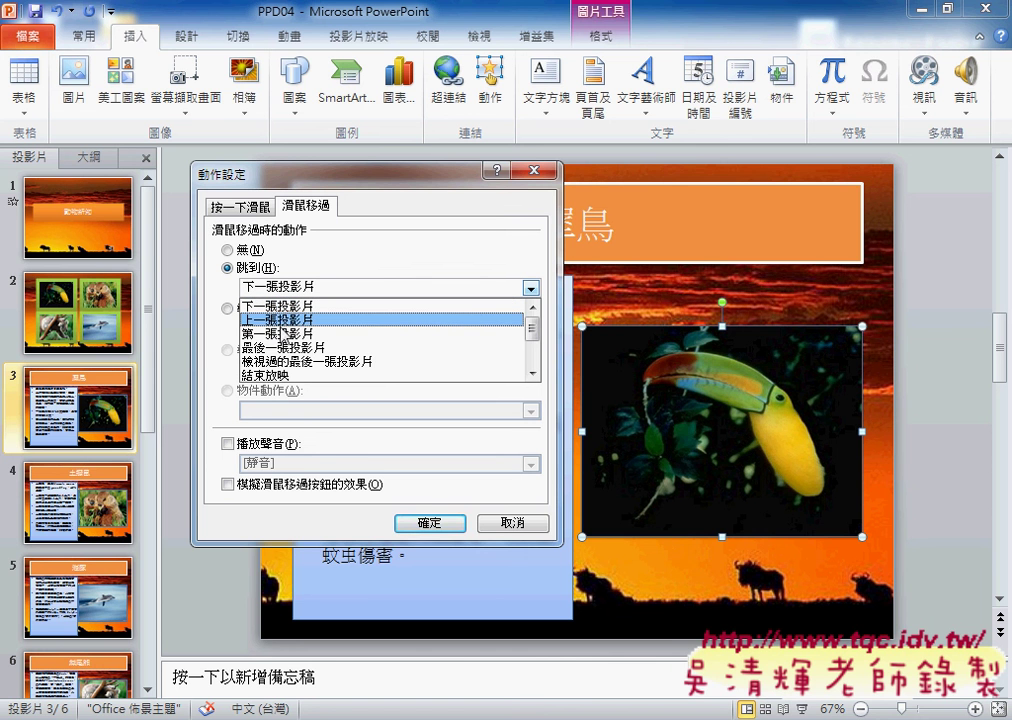
pyautogui.click(533, 373)
pyautogui.click(533, 373)
pyautogui.click(533, 372)
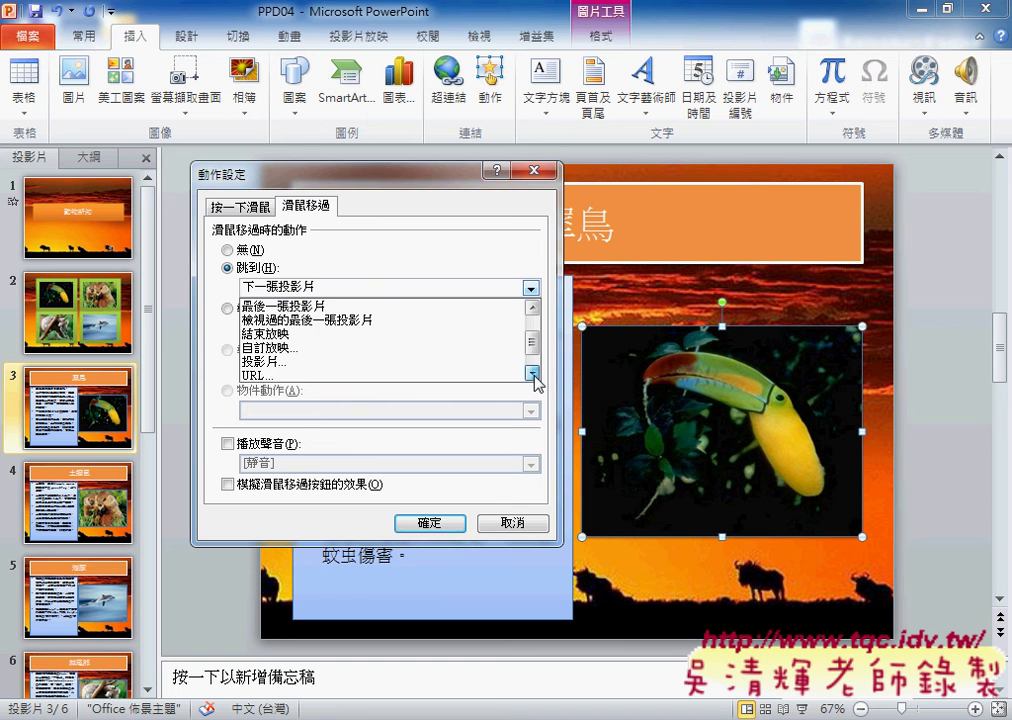
pyautogui.click(370, 368)
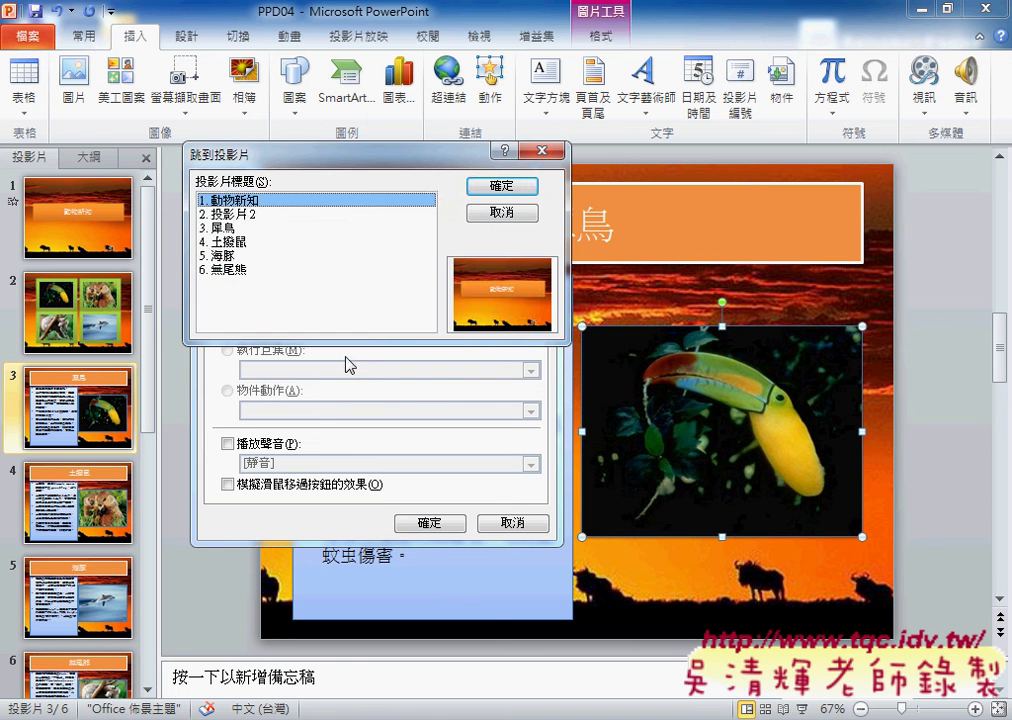
# Step: Target slide 2 (投影片 2) for the toucan's mouse-over, with the 鐘聲 sound playing
pyautogui.click(246, 214)
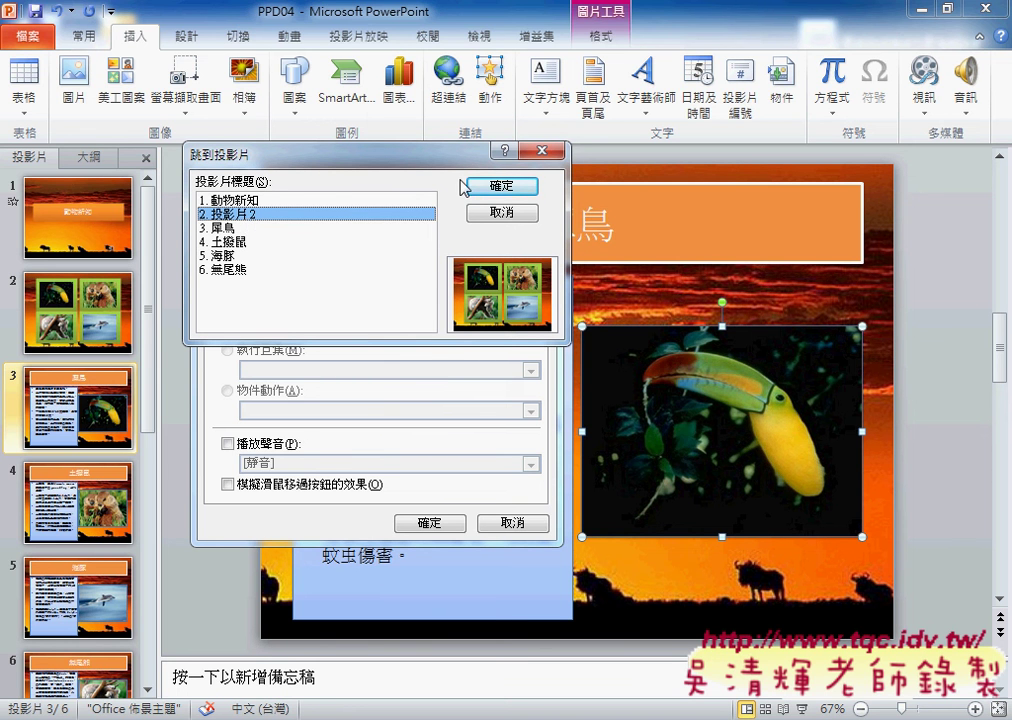
pyautogui.click(502, 187)
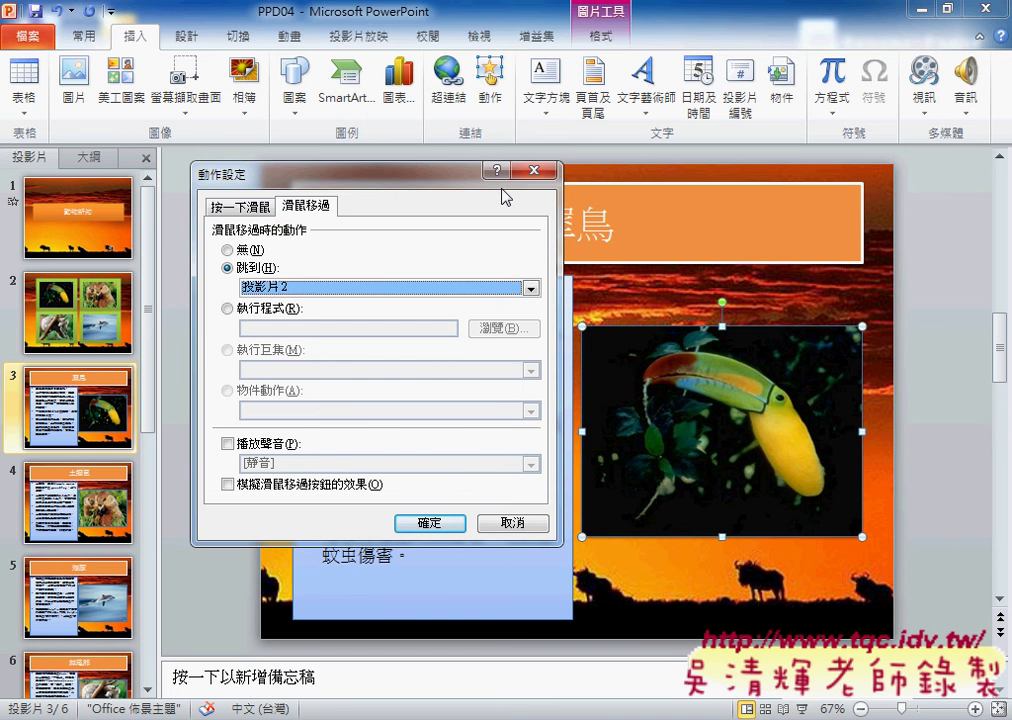
pyautogui.click(255, 447)
pyautogui.click(528, 464)
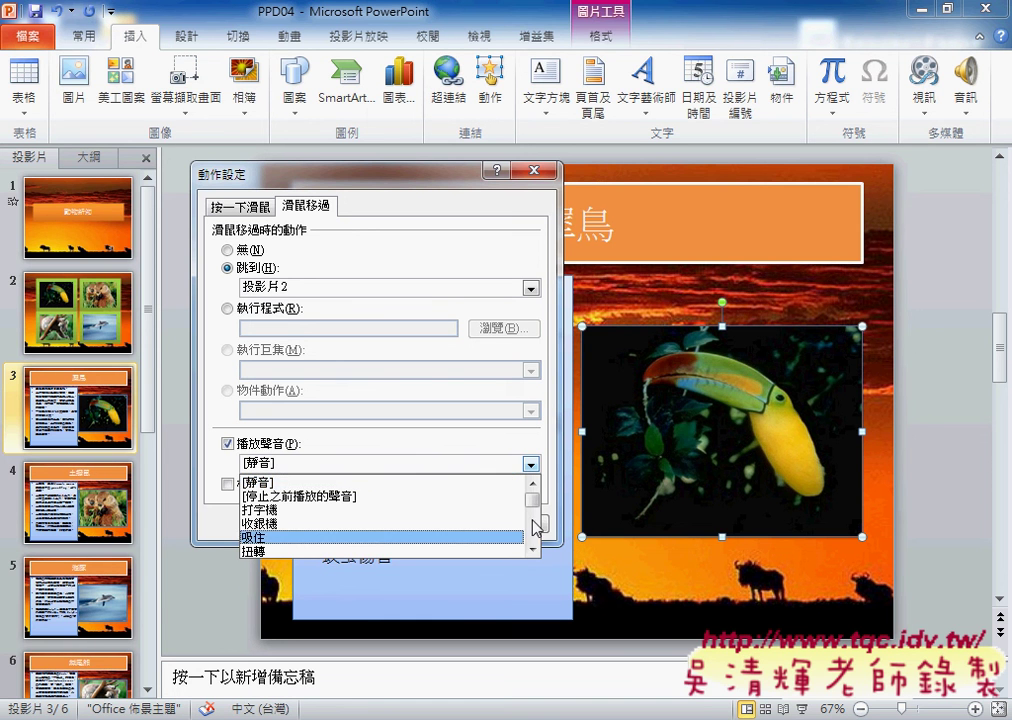
pyautogui.scroll(-3, 537, 527)
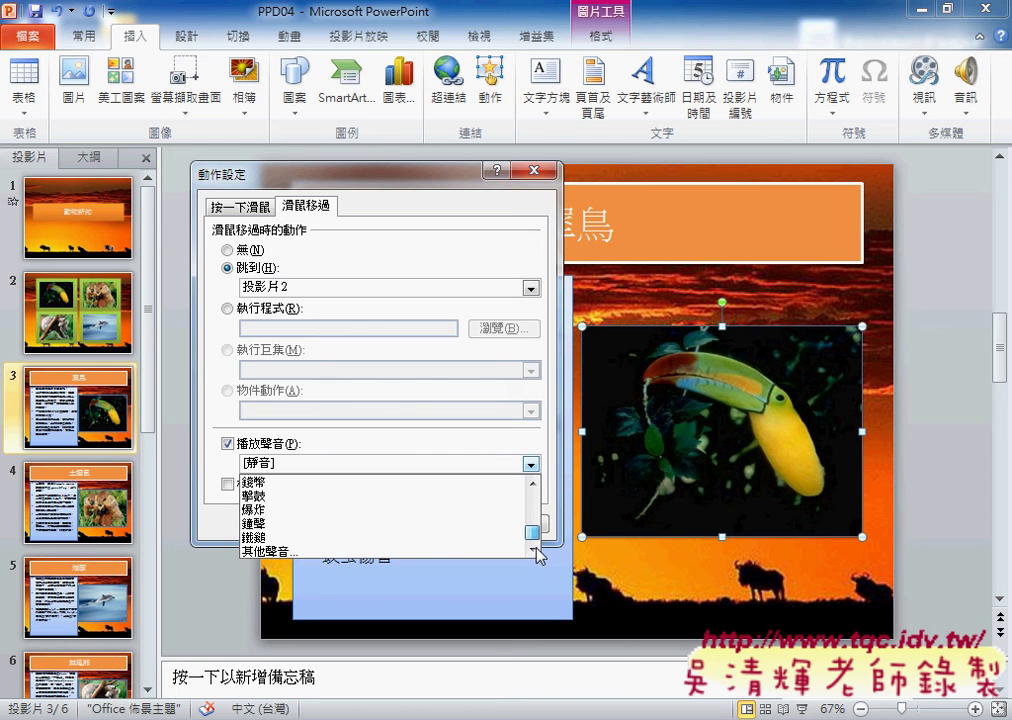
pyautogui.click(265, 524)
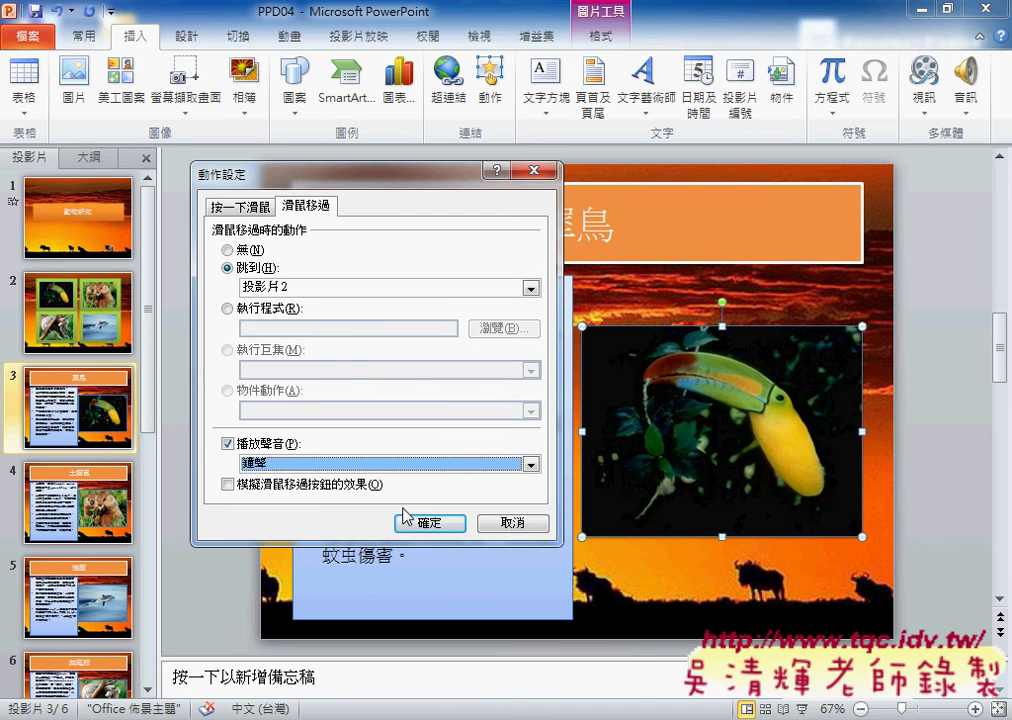
pyautogui.click(428, 523)
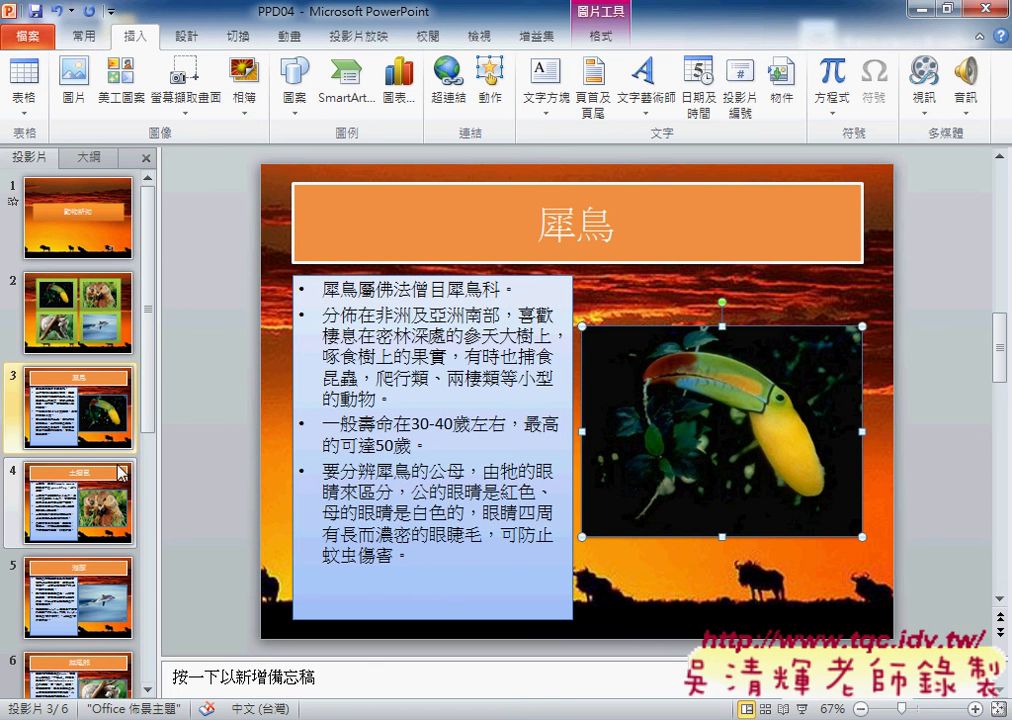
# Step: Browse slides 4, 5 (海豚) and 6 (無尾熊), then return to slide 2
pyautogui.click(121, 472)
pyautogui.click(105, 600)
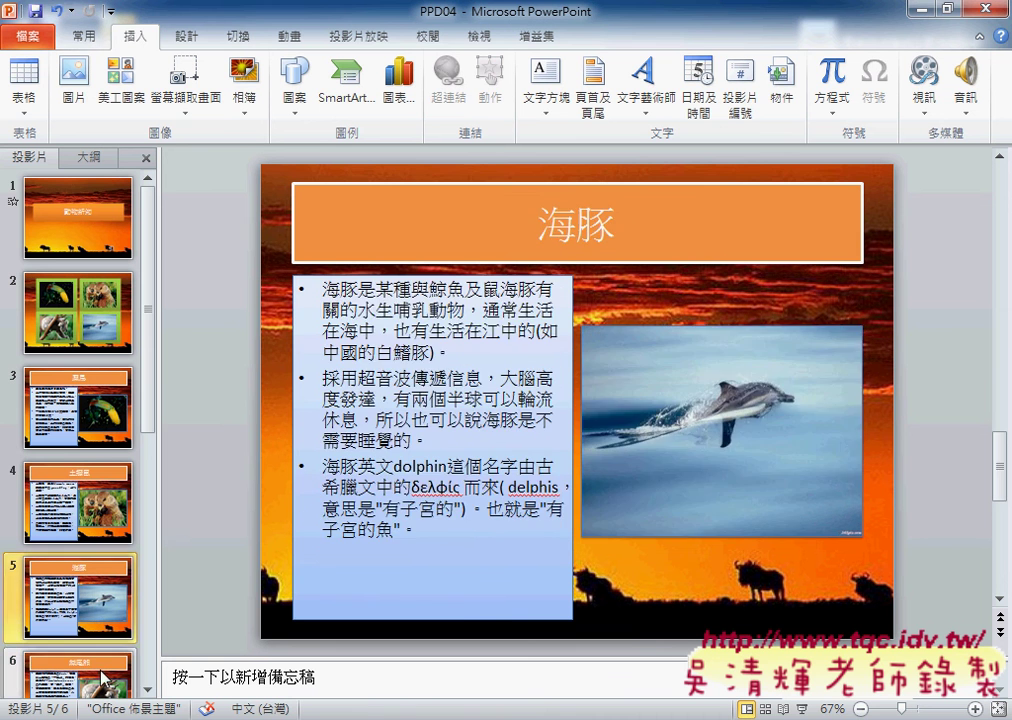
pyautogui.click(105, 677)
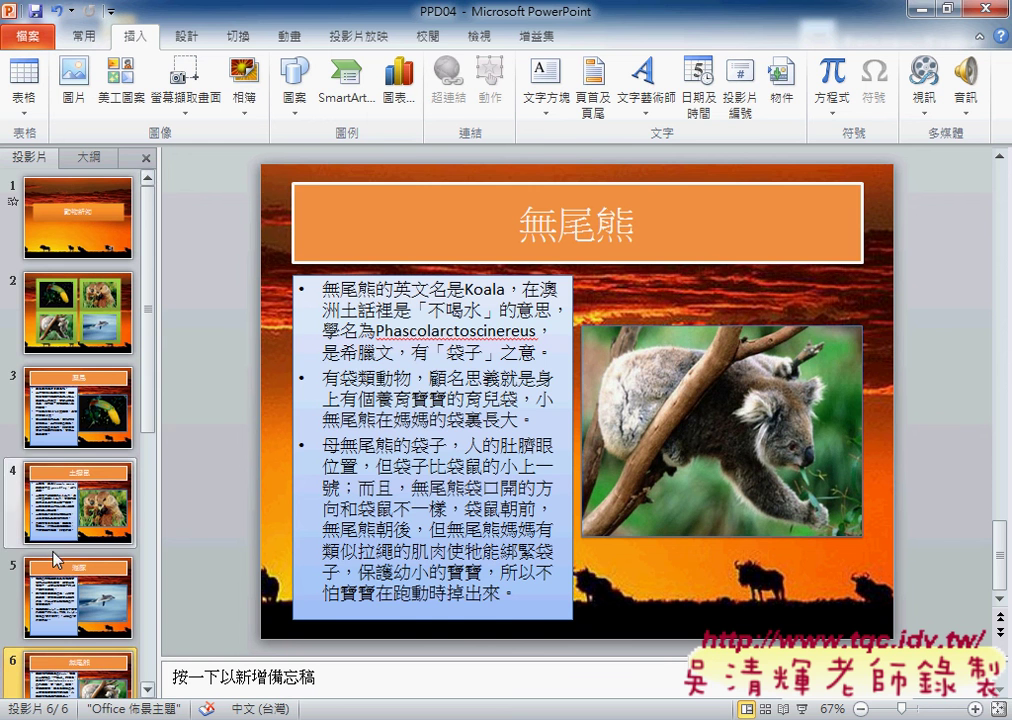
pyautogui.click(80, 330)
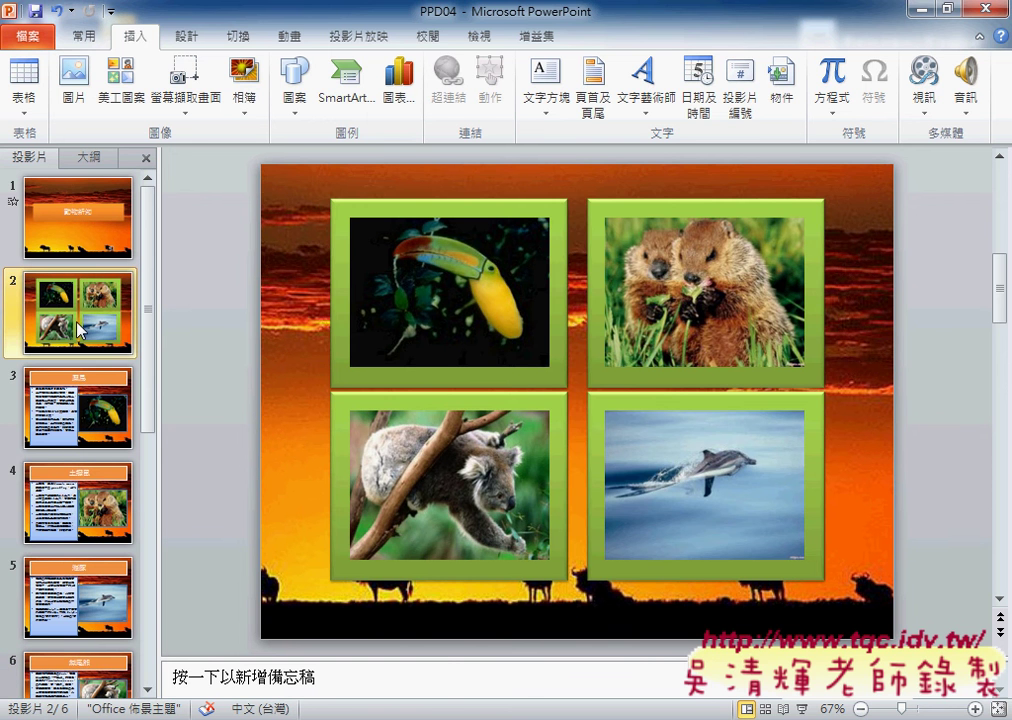